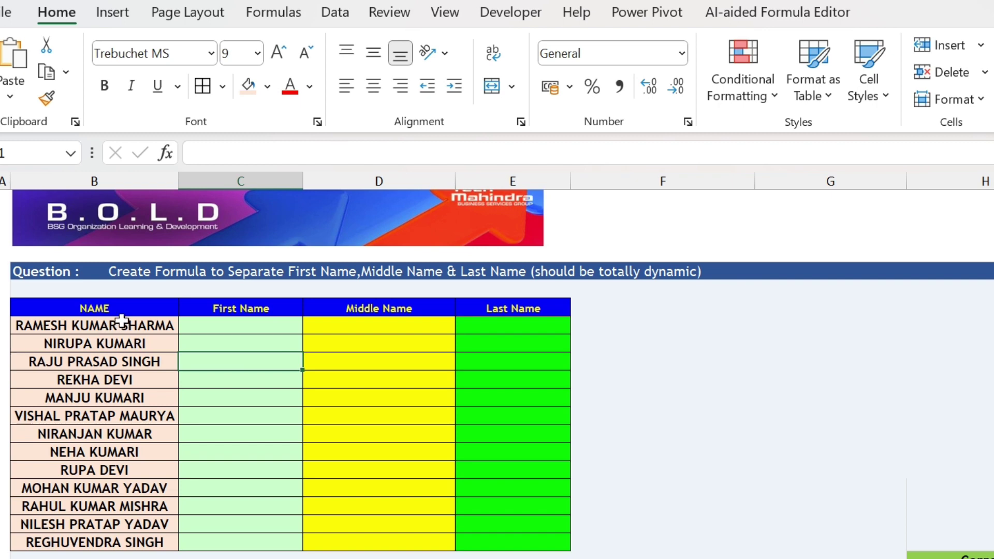
Review the list of full names in column B, stepping through the first four.
left_click_drag(121, 323, 136, 541)
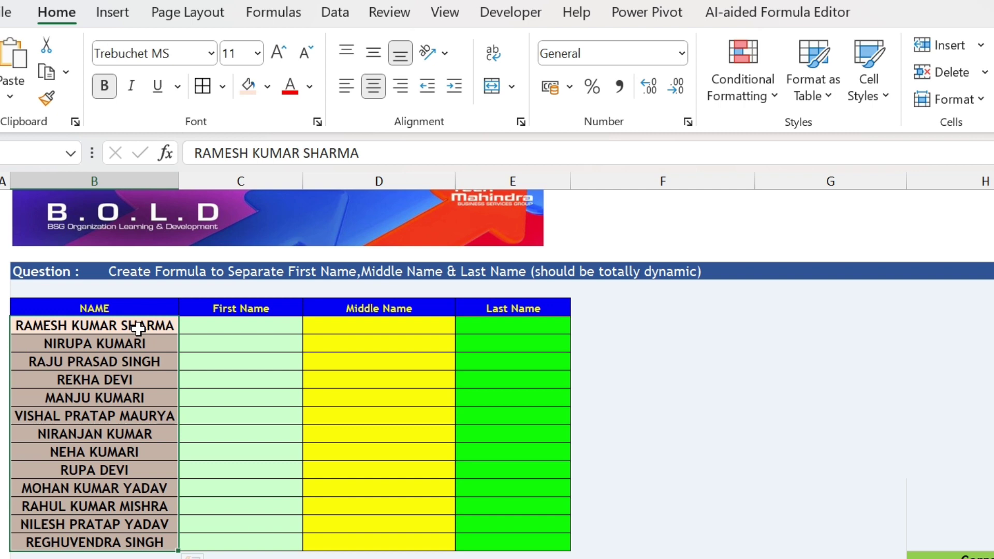
left_click_drag(138, 327, 137, 541)
left_click(91, 326)
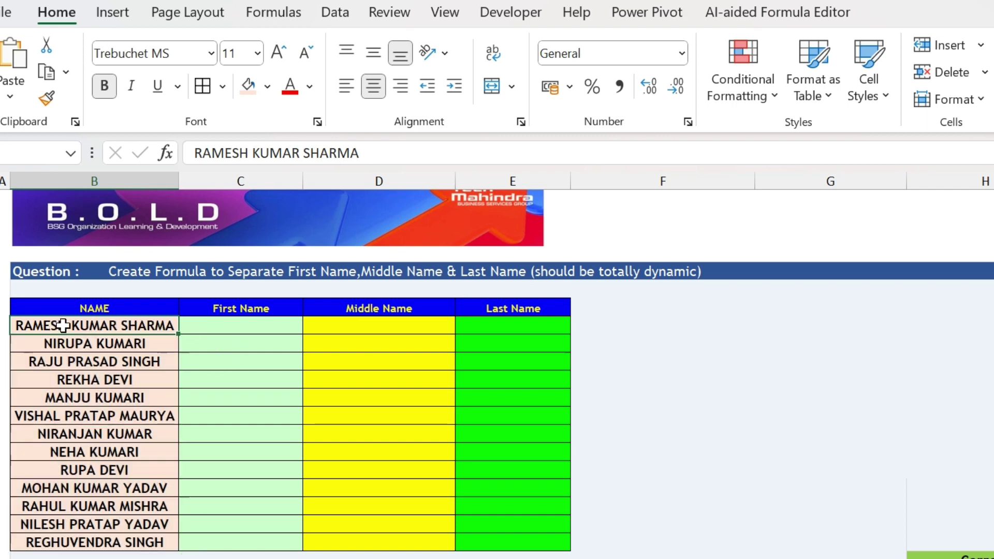
left_click(78, 343)
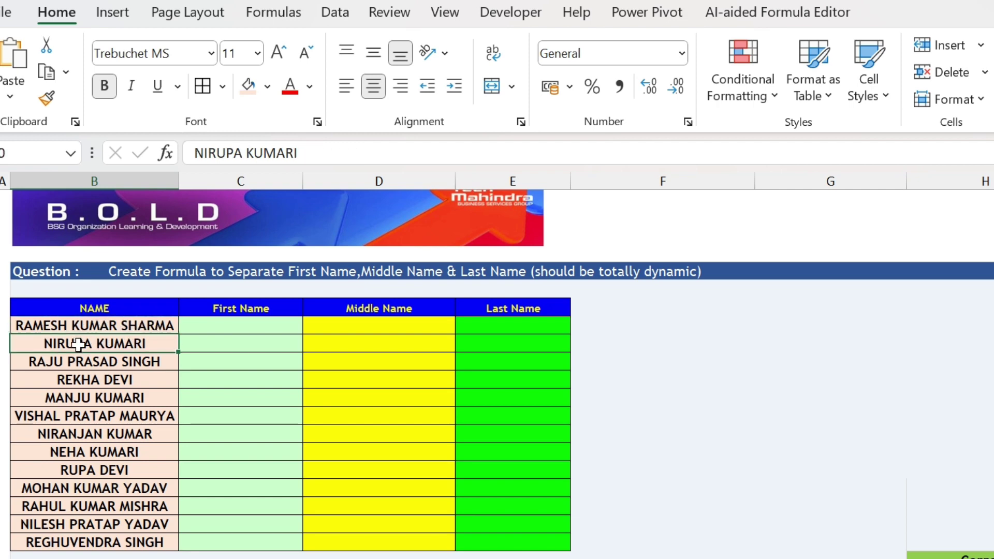
left_click(79, 362)
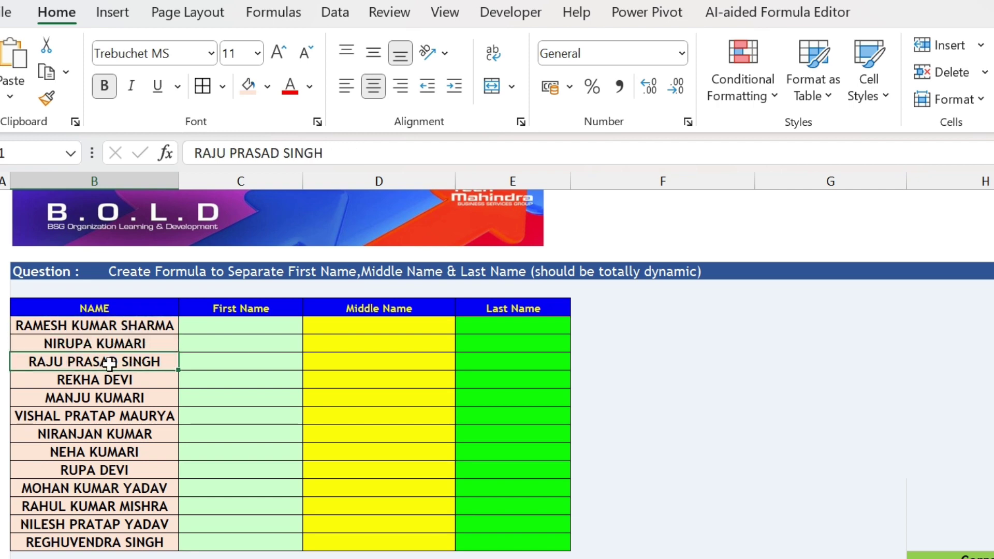
left_click(99, 383)
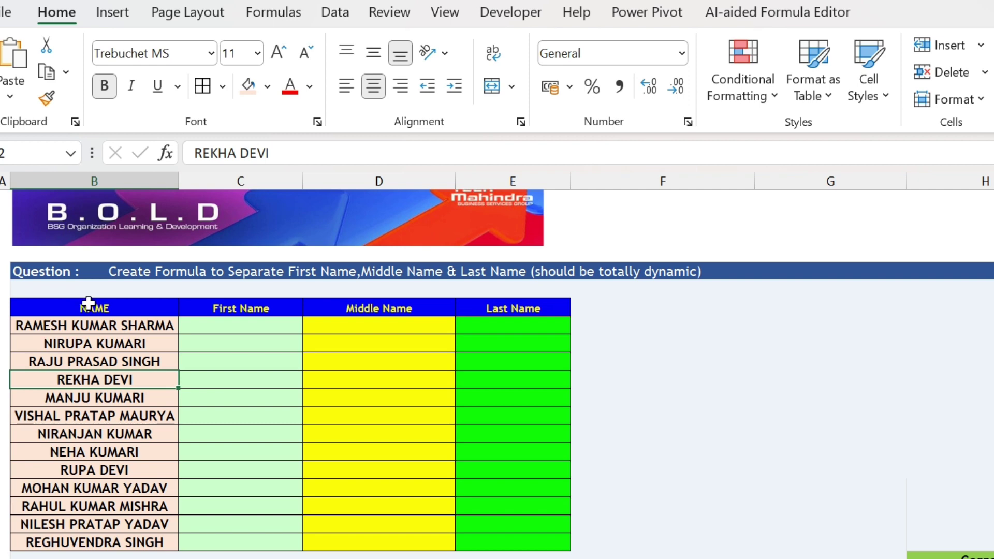
scroll(103, 310, "down", 2)
scroll(129, 322, "up", 1)
scroll(129, 322, "up", 1)
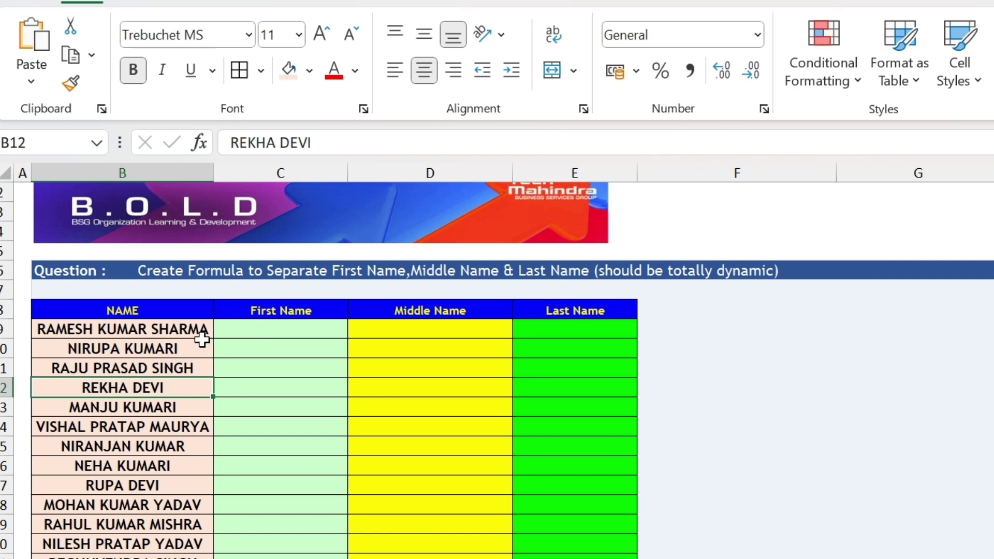
Mark the separate words of the names in rows 9 to 13, then clear the markings.
left_click(202, 340)
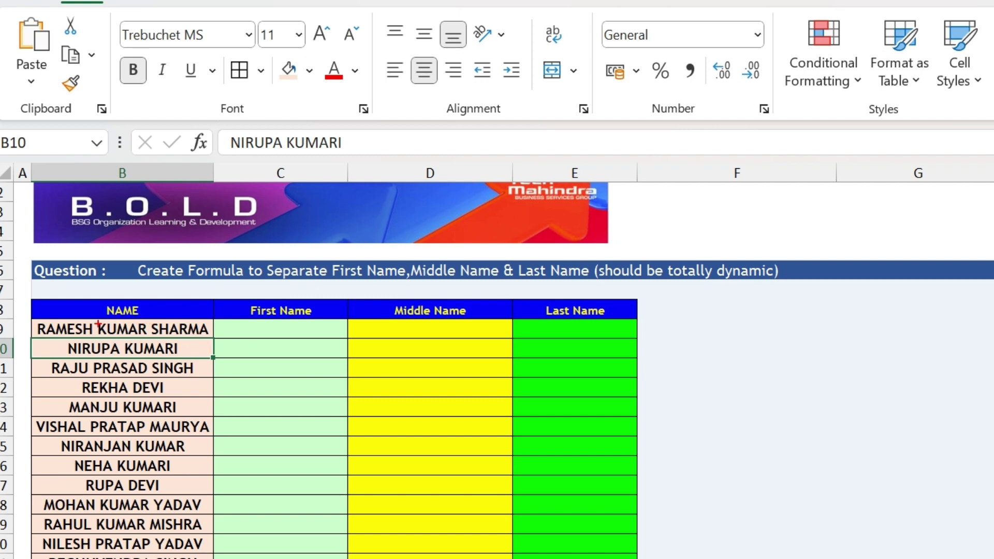
left_click_drag(96, 297, 82, 321)
mouse_move(174, 292)
left_mouse_down()
mouse_move(127, 328)
mouse_move(224, 302)
left_mouse_up()
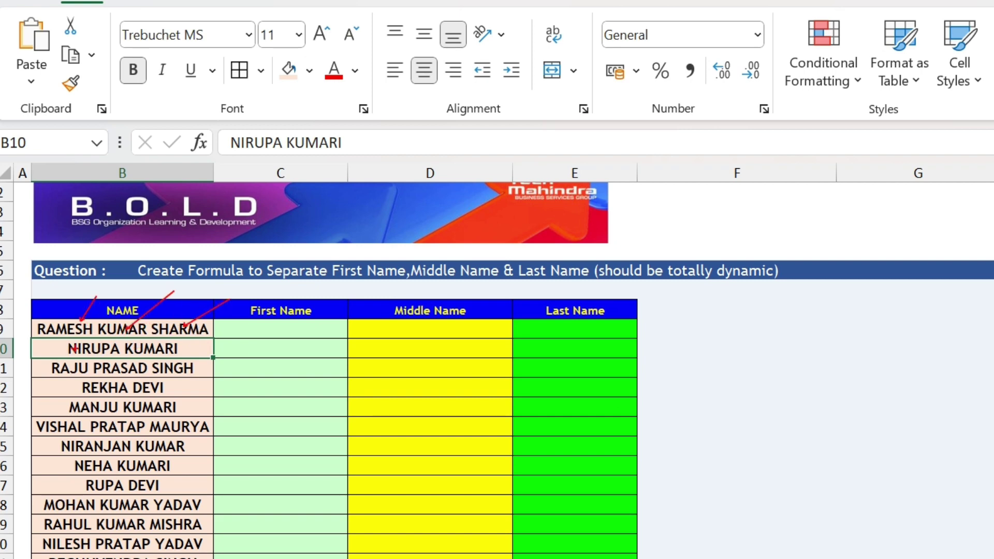
left_click_drag(75, 349, 137, 310)
left_click_drag(158, 346, 230, 320)
left_click_drag(80, 371, 23, 400)
left_click_drag(123, 372, 92, 387)
left_click_drag(160, 368, 171, 388)
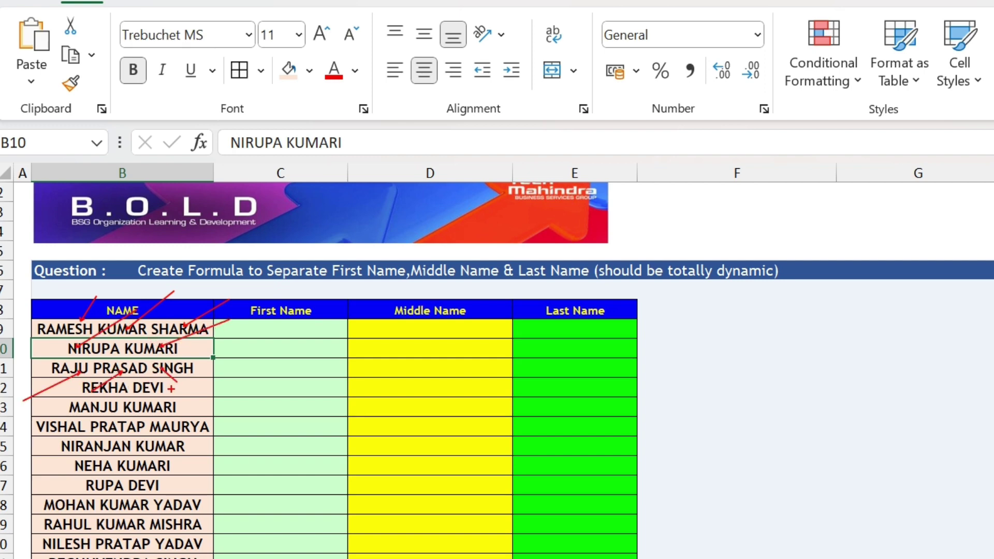
left_click_drag(97, 406, 91, 432)
key("Escape")
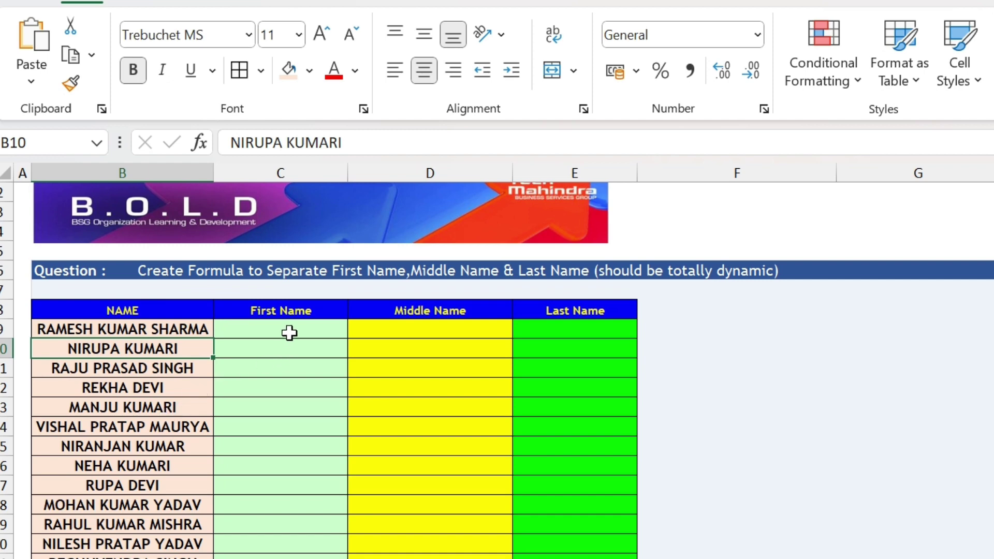
Start a LEFT formula in C9 that takes its text from B9.
left_click(290, 333)
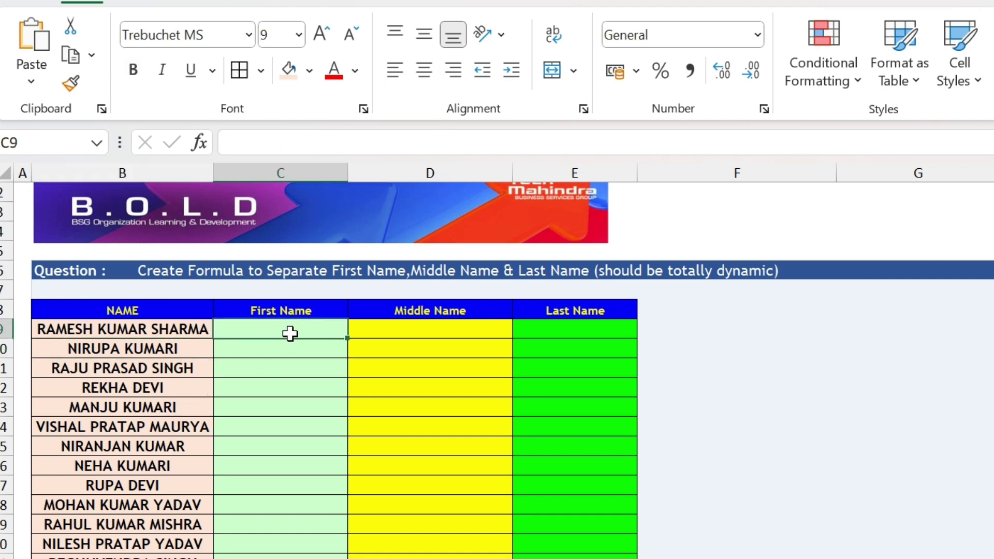
left_click(154, 331)
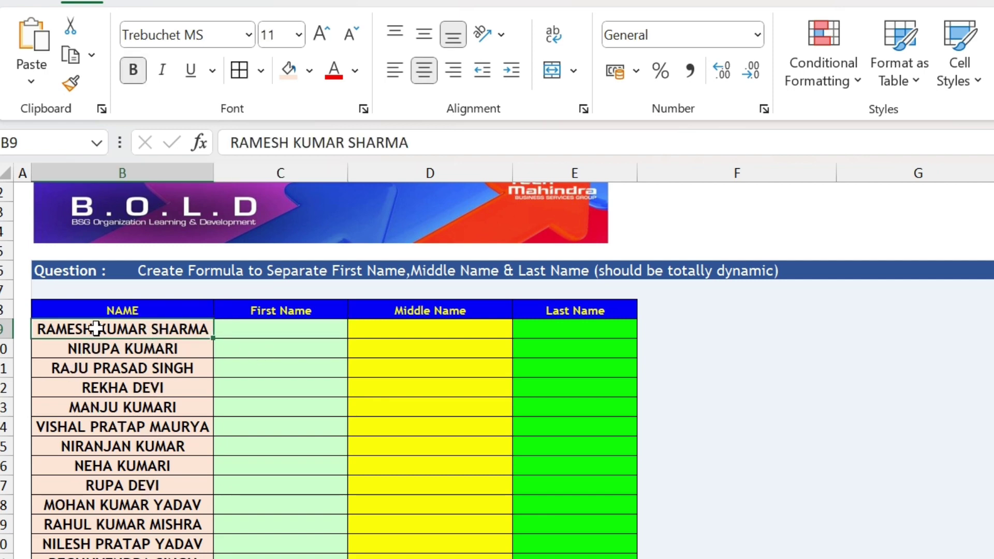
left_click_drag(100, 327, 98, 556)
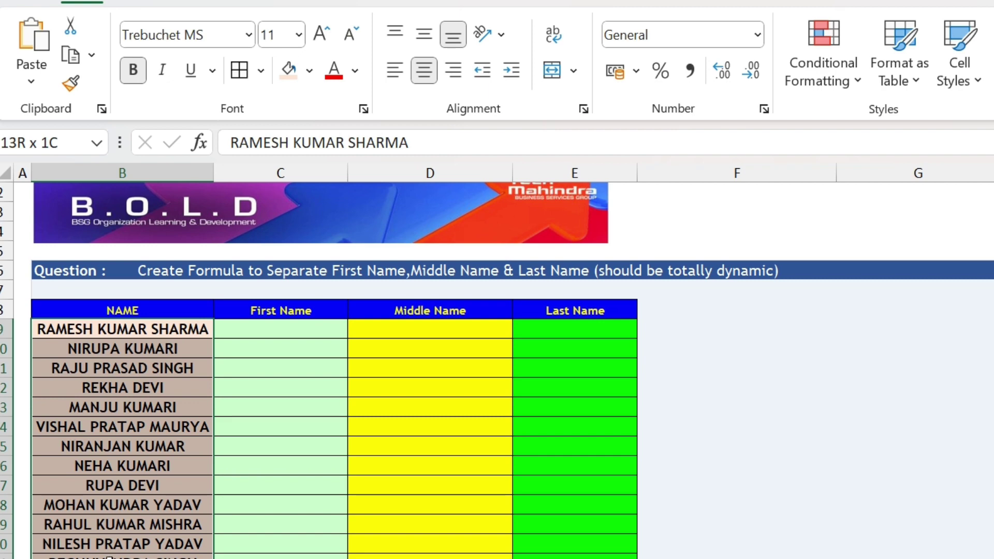
left_click(259, 333)
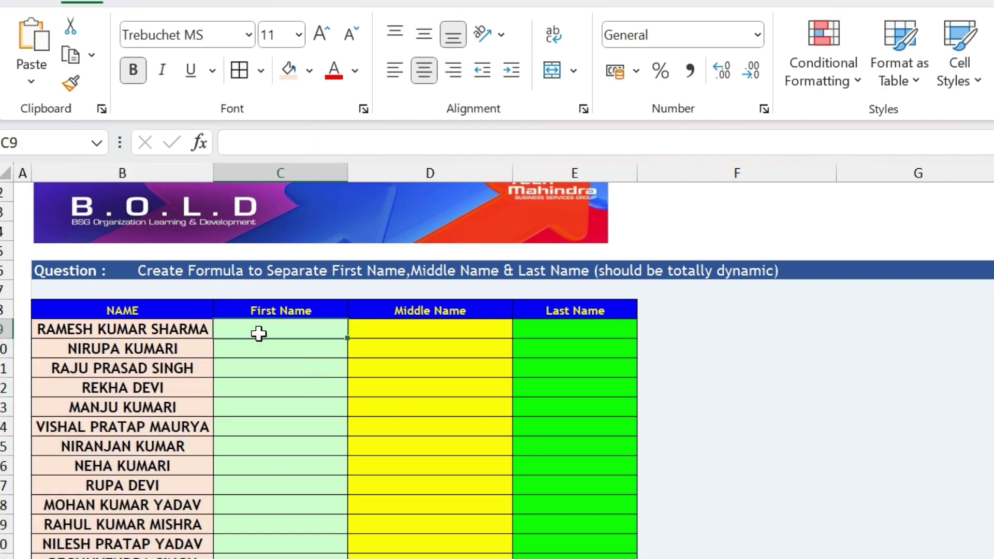
type("=lef")
key("Tab")
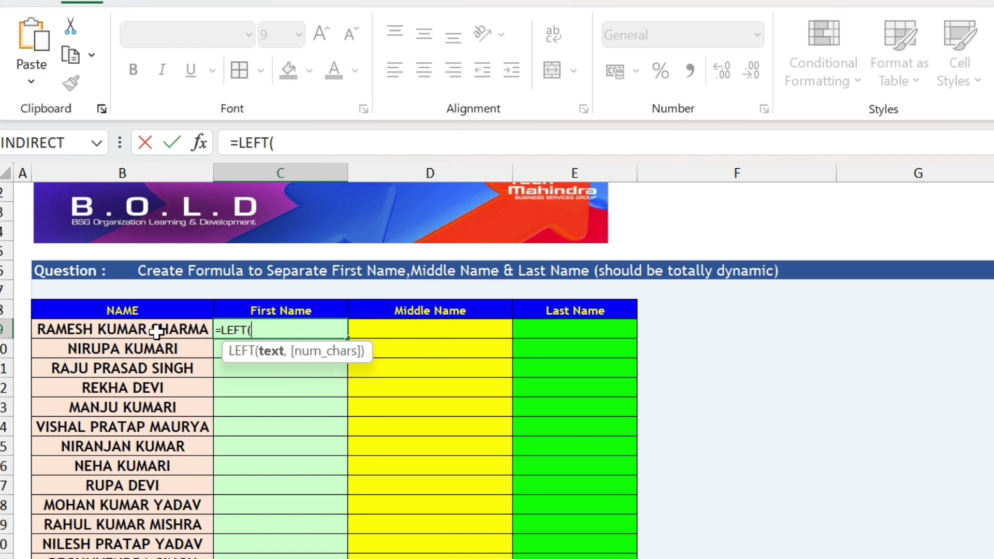
left_click(136, 328)
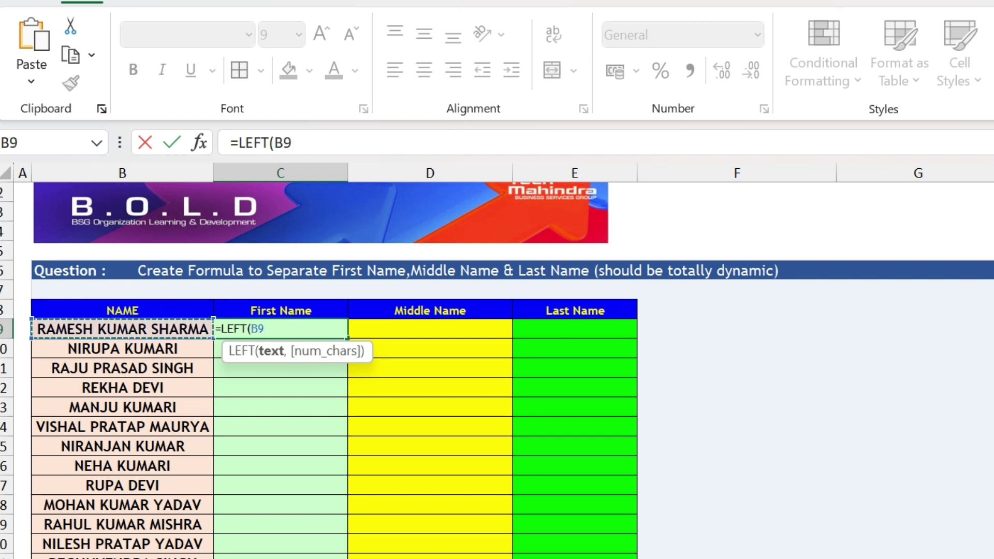
Add SEARCH(" ",B9) as the character count, giving =LEFT(B9,SEARCH(" ",B9)).
type(",")
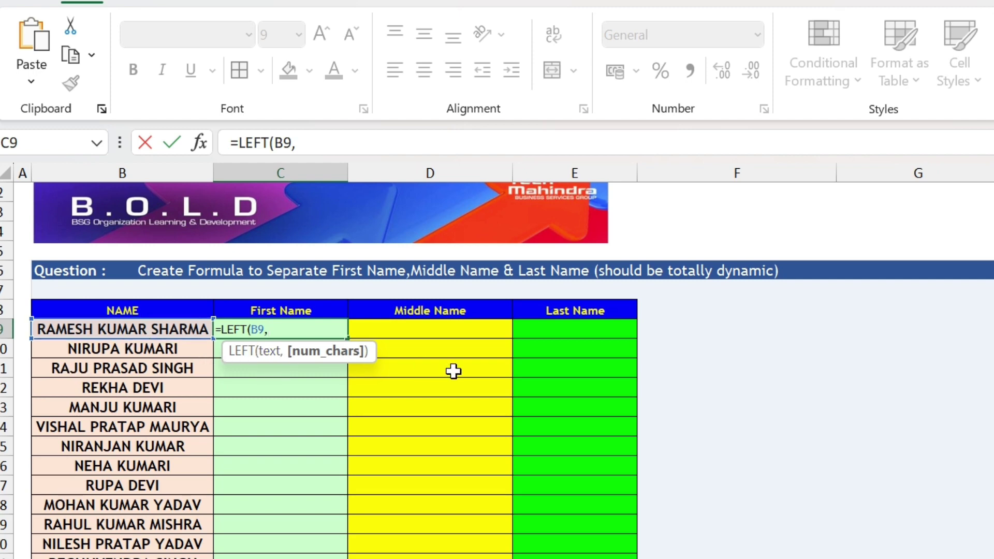
type("sear")
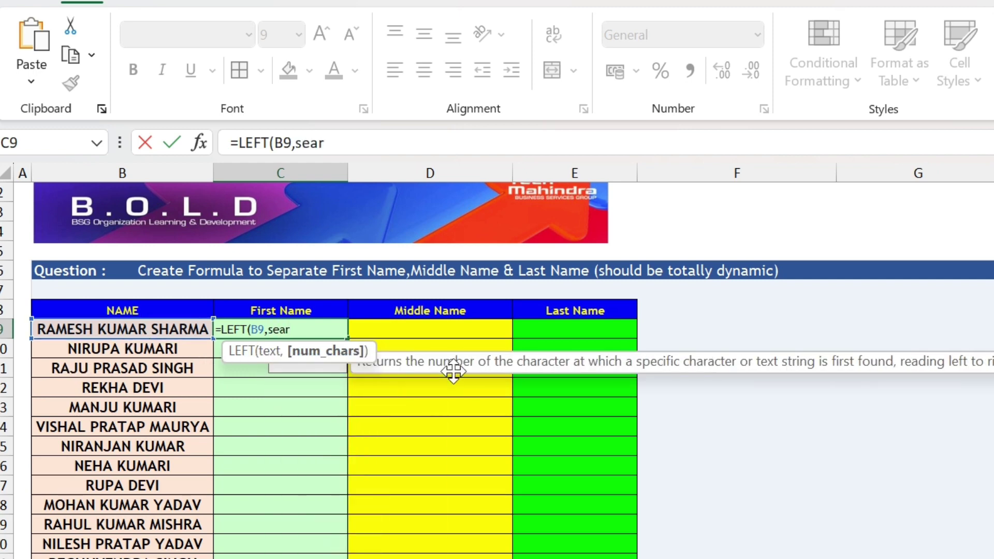
key("Tab")
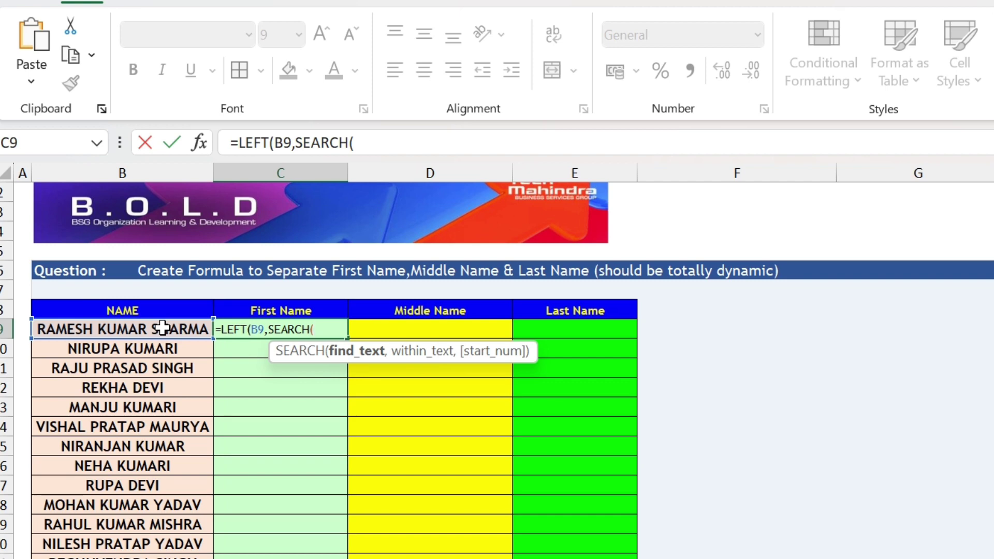
type("\"")
type(",")
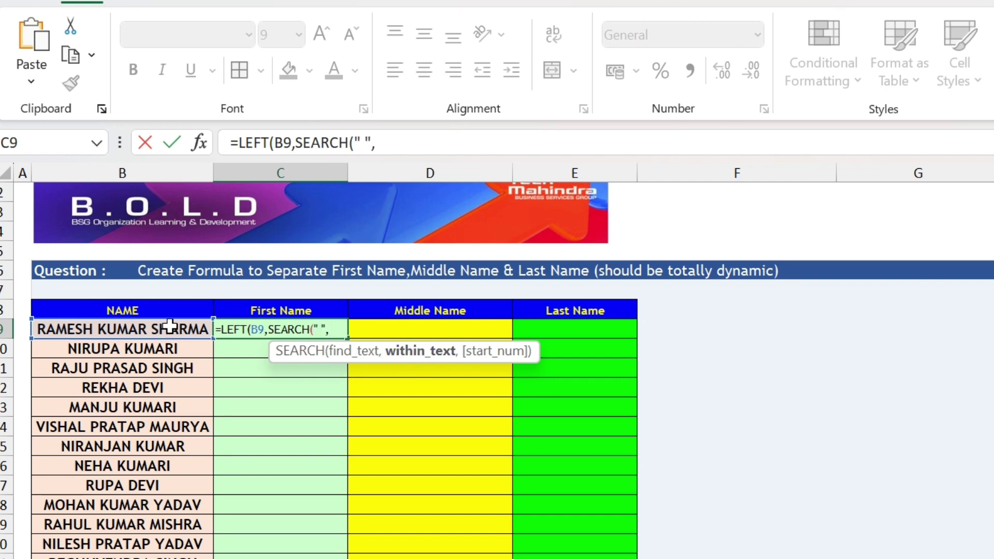
left_click(170, 326)
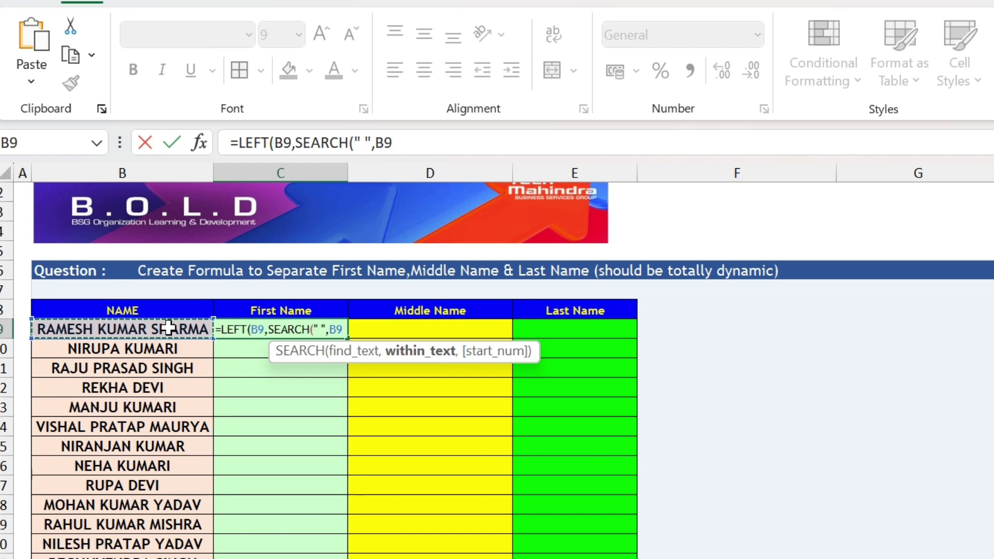
type(")")
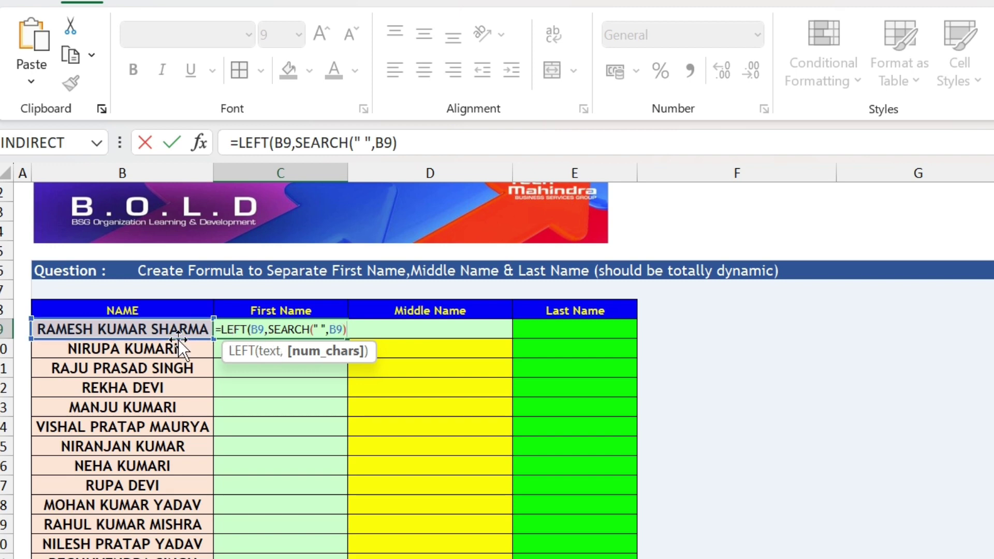
Enter =LEFT(B9,SEARCH(" ",B9)) with Excel's correction and fill it down column C.
key("Return")
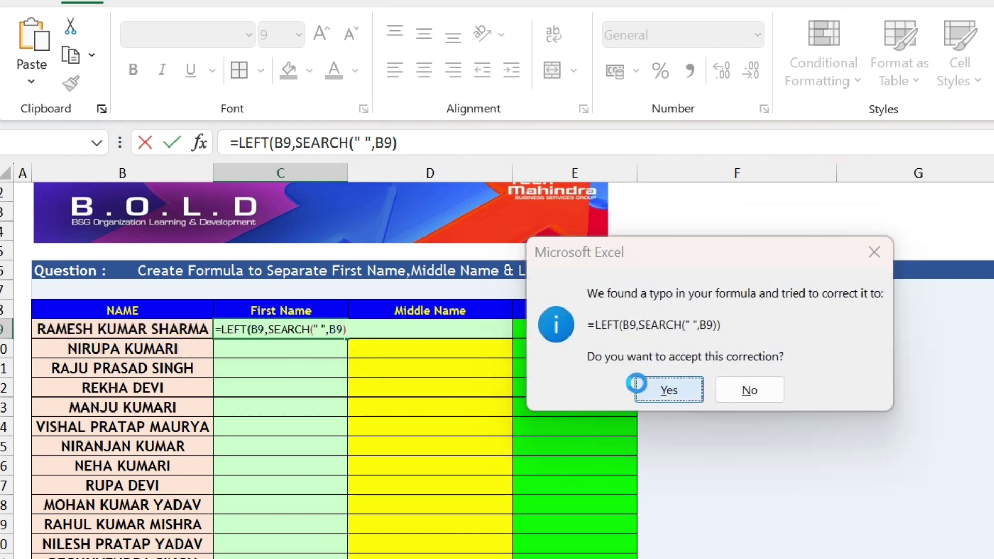
left_click(644, 388)
key("Up")
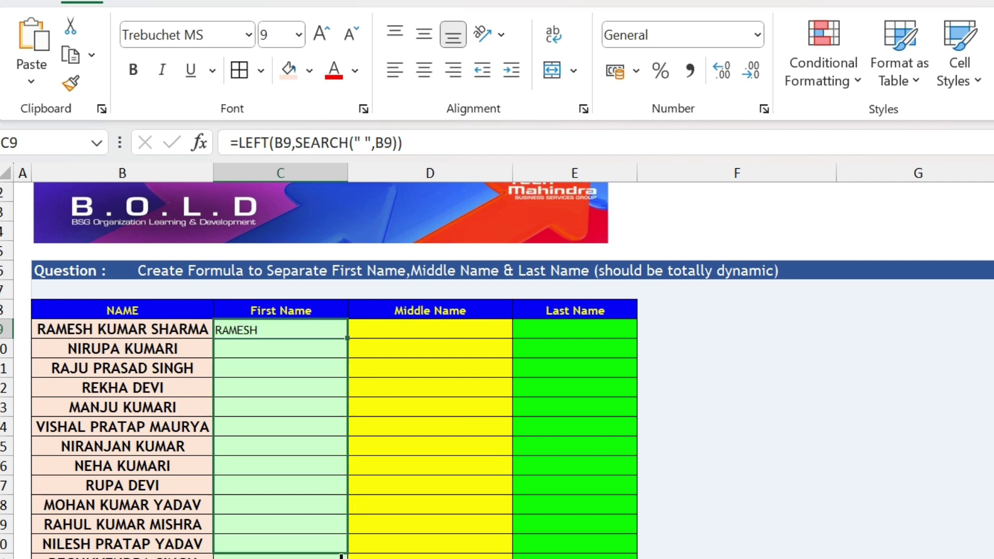
double_click(348, 342)
left_click(273, 335)
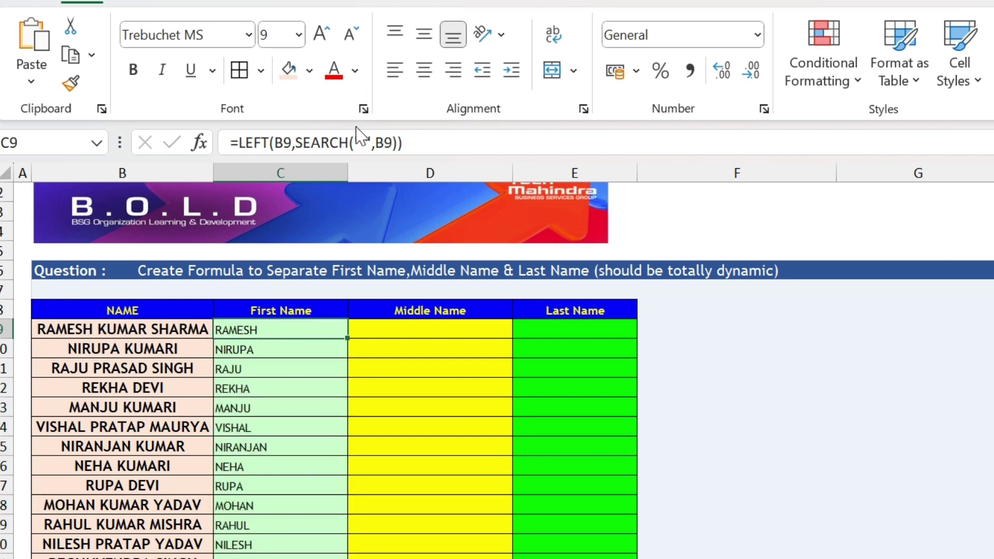
Evaluate the SEARCH part of C9's formula with F9, restore it, and copy C9.
left_click(298, 143)
left_click_drag(295, 143, 401, 155)
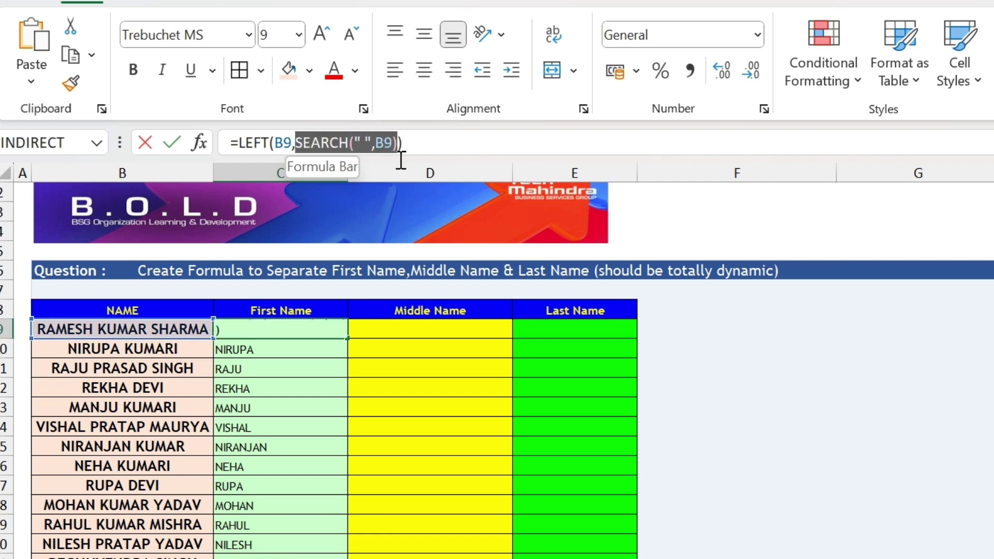
key("F9")
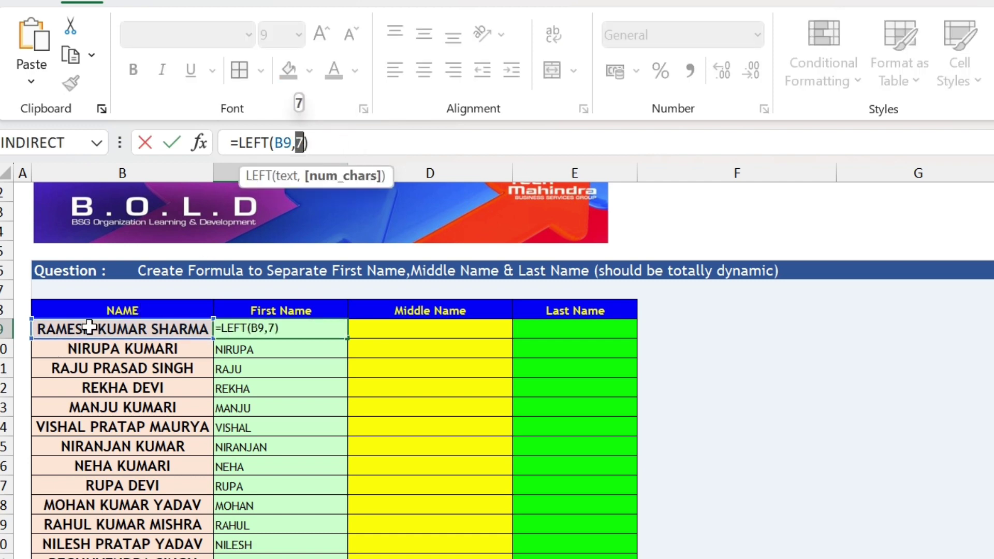
key("Escape")
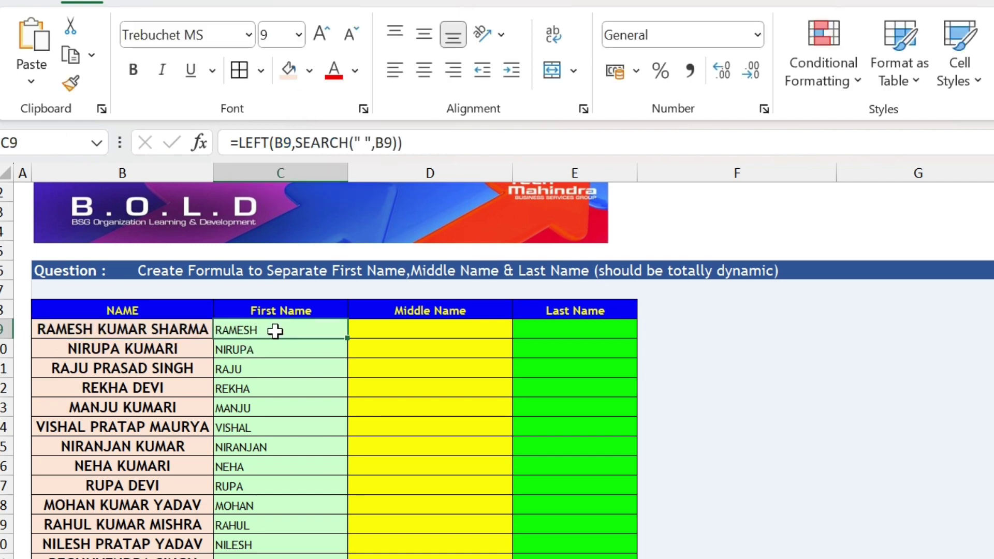
key("ctrl+c")
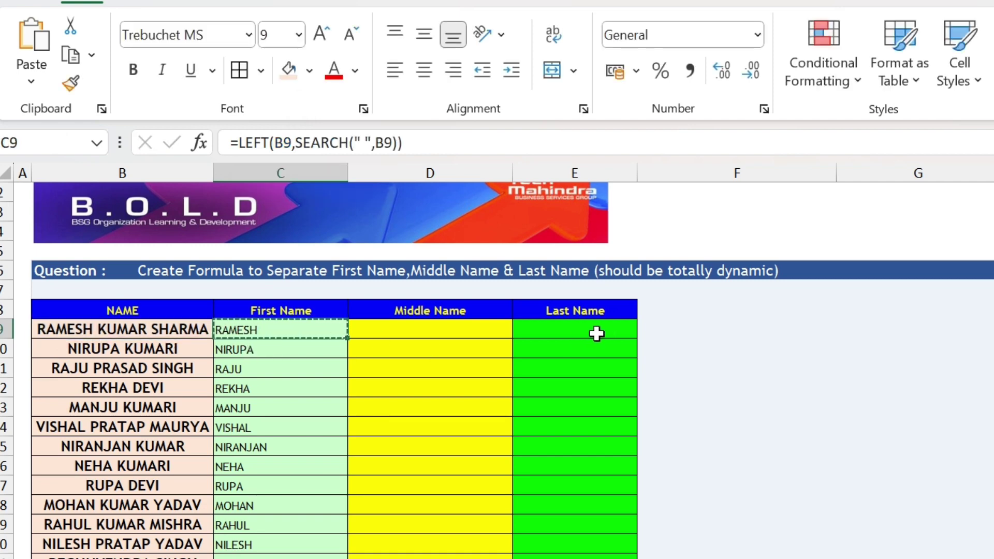
Paste C9's result into D9 as a value only, giving "RAMESH " with its trailing space.
left_click(462, 330)
type("sv")
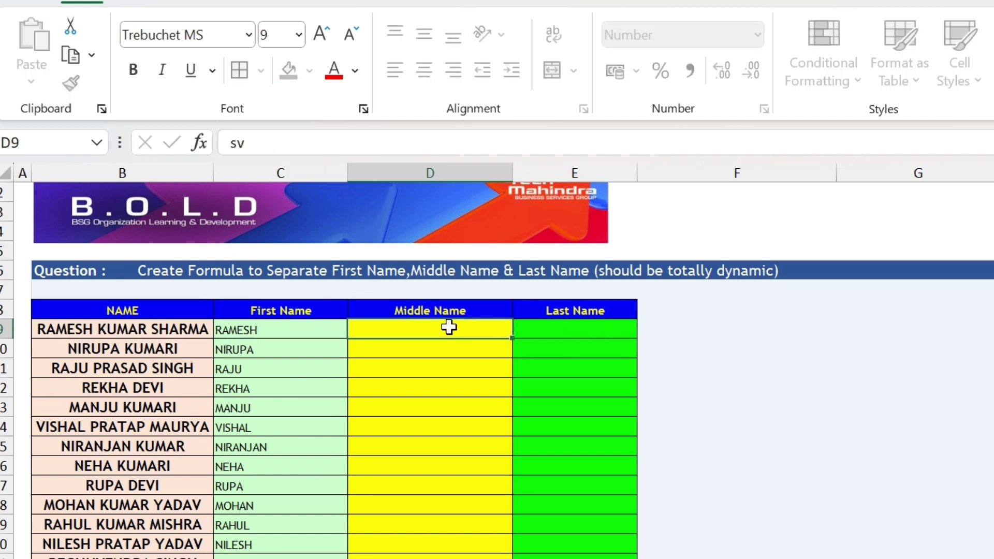
key("Escape")
left_click(288, 329)
left_click(399, 330)
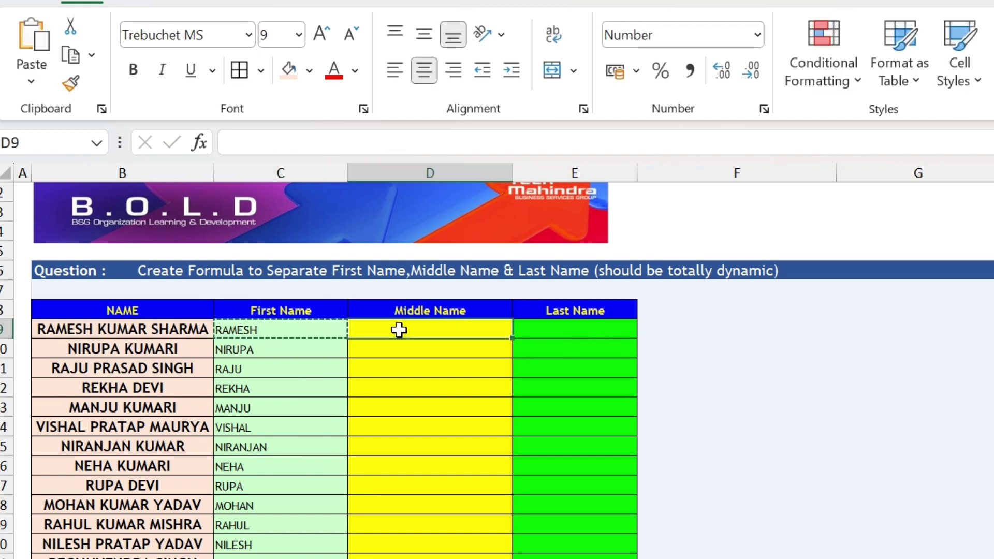
right_click(400, 331)
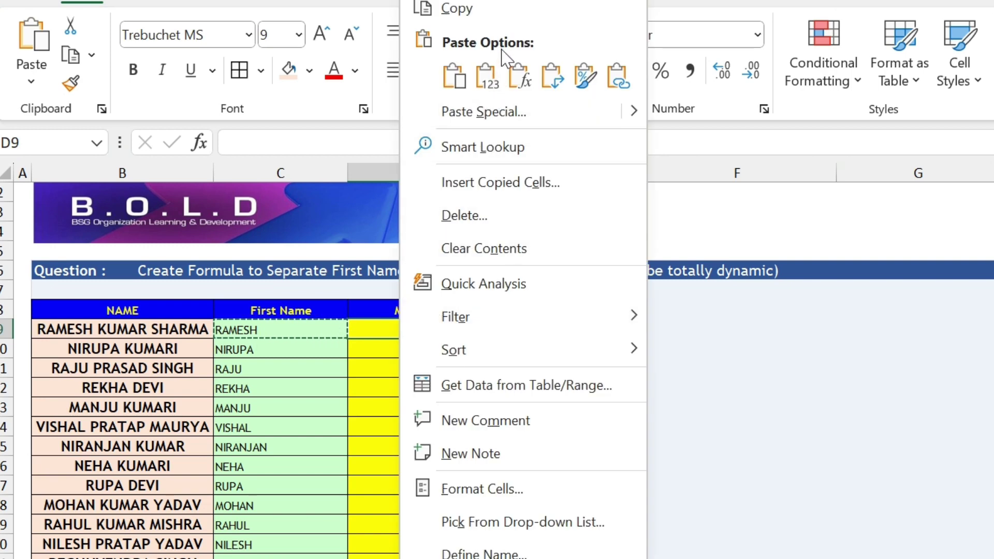
left_click(505, 123)
key("ctrl+alt+v")
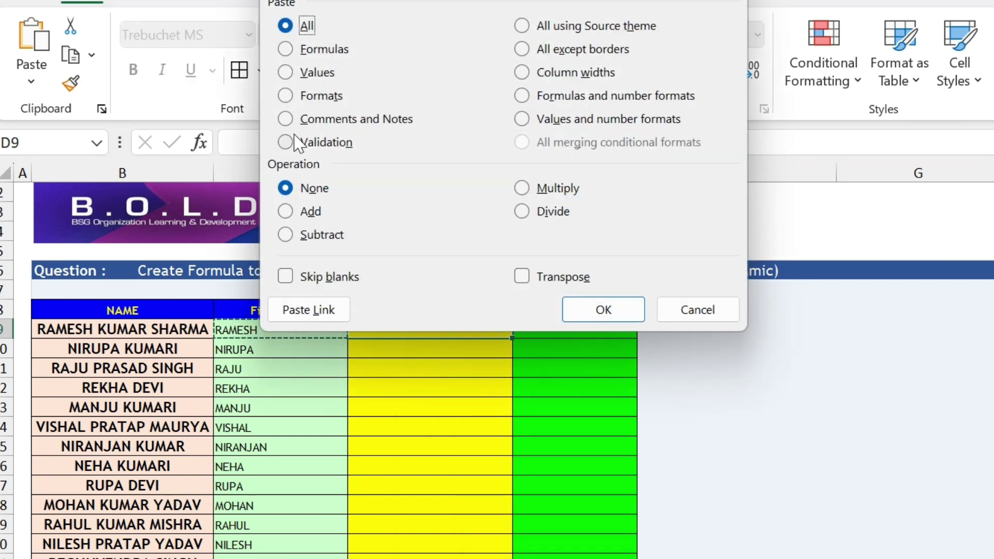
left_click(285, 72)
left_click(635, 310)
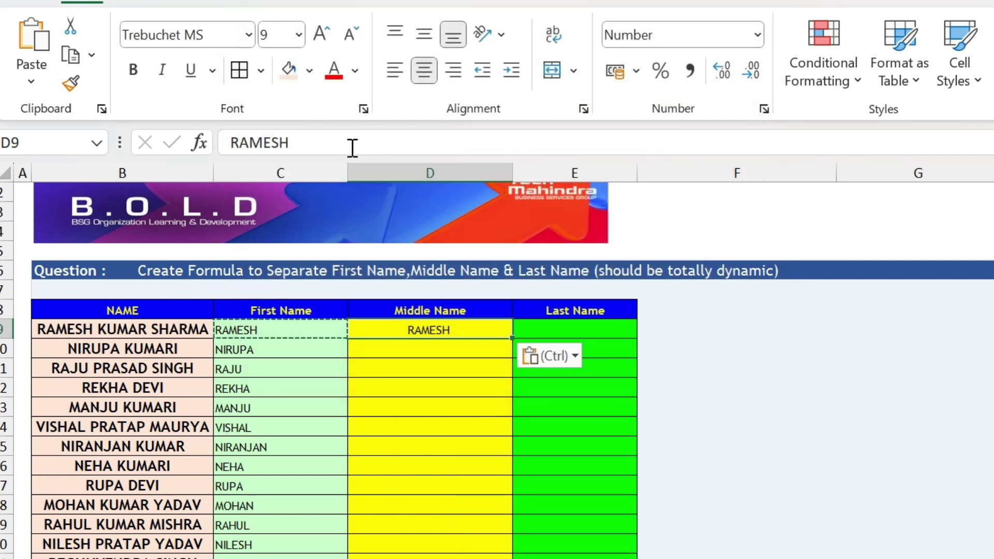
left_click(298, 146)
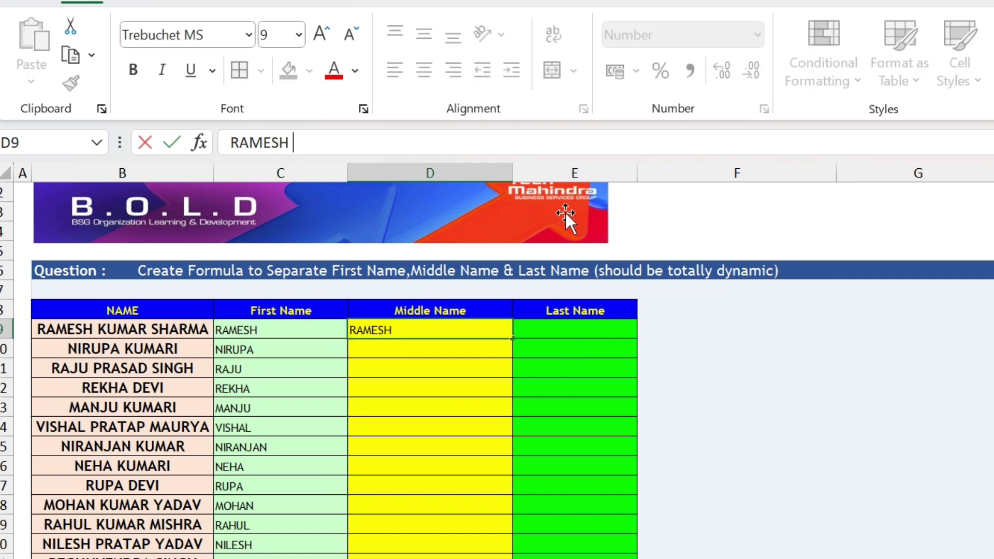
key("Escape")
Append -1 to C9's SEARCH so the first name excludes the space, and refill column C.
left_click(279, 329)
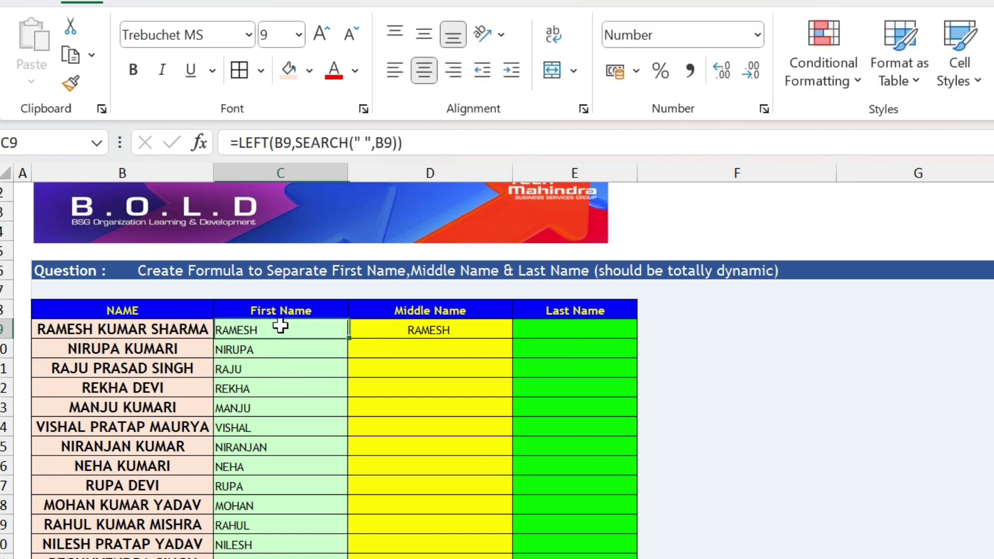
left_click(399, 142)
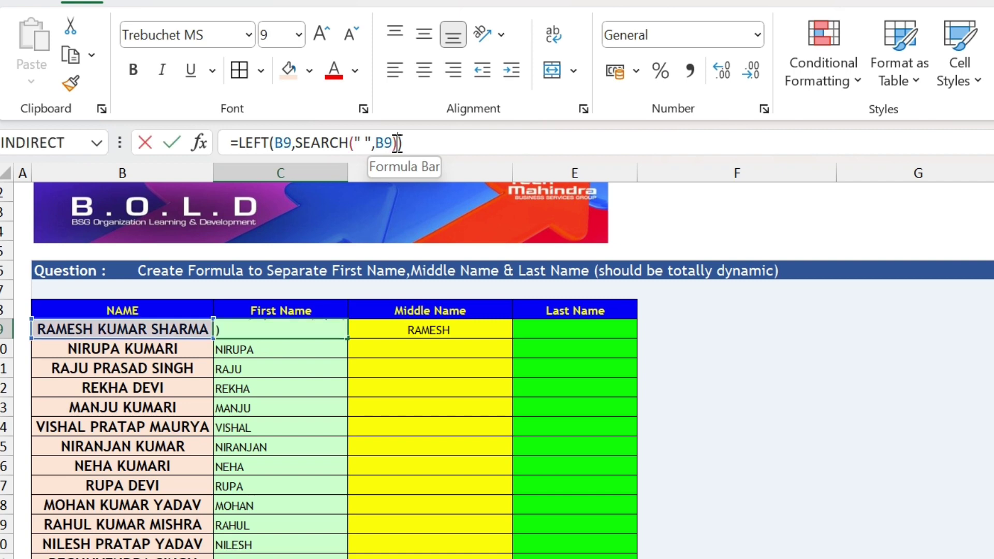
type("-")
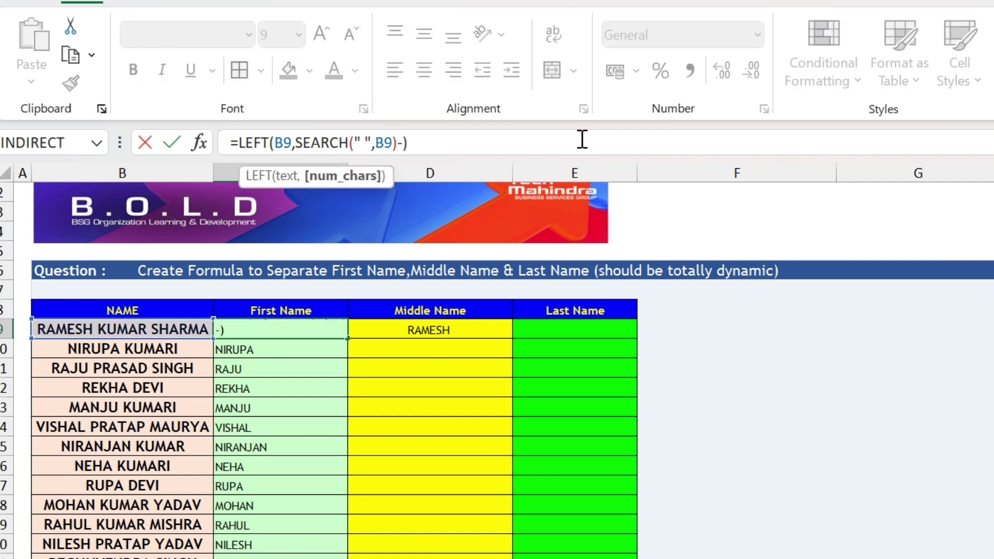
type("1")
key("Return")
left_click(321, 333)
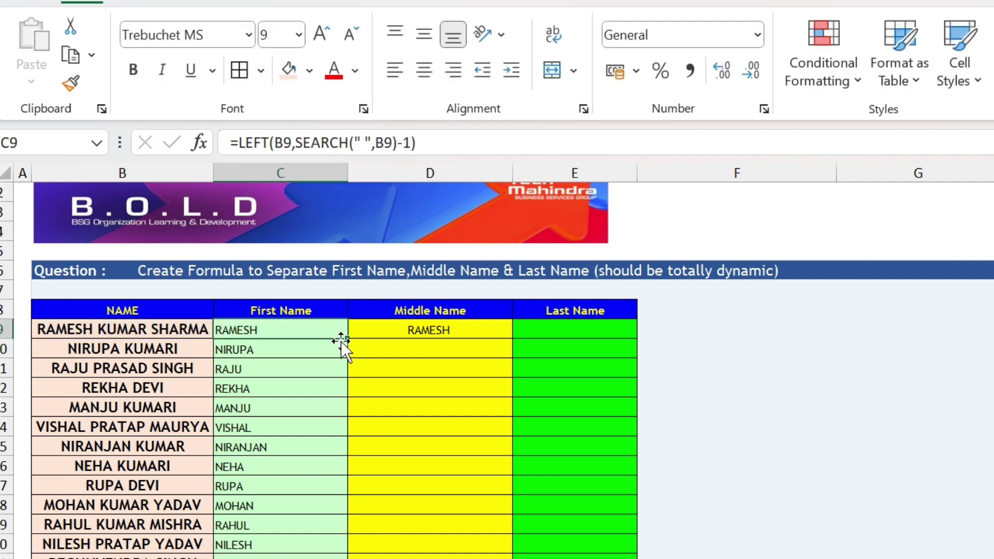
double_click(347, 338)
Delete the pasted RAMESH from D9 and begin a =MID formula there.
left_click(465, 342)
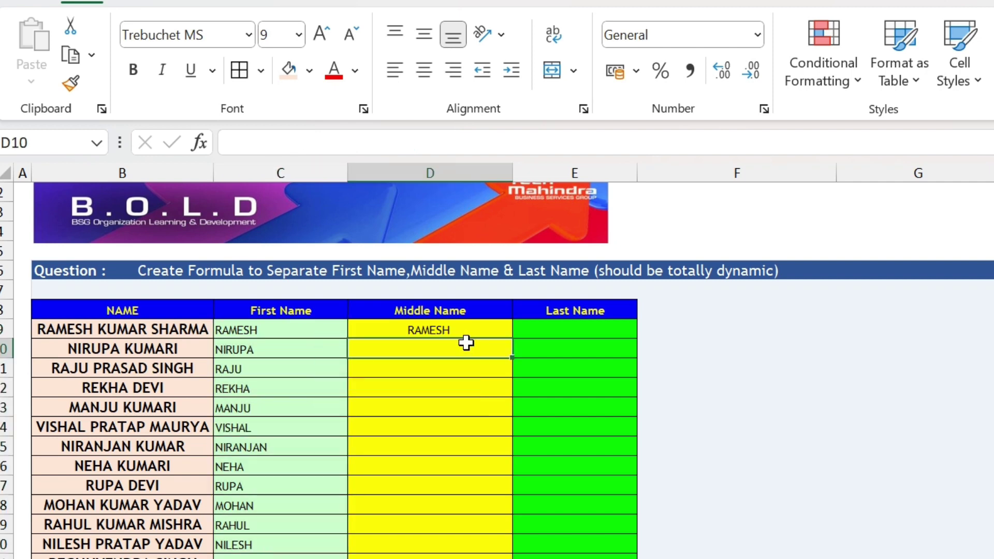
left_click(466, 331)
key("Delete")
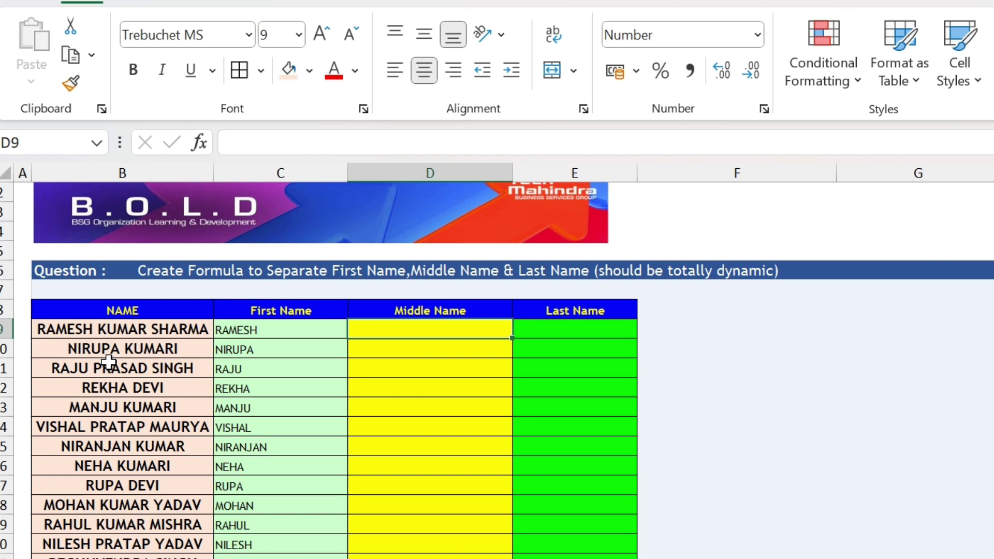
type("=mi")
key("Tab")
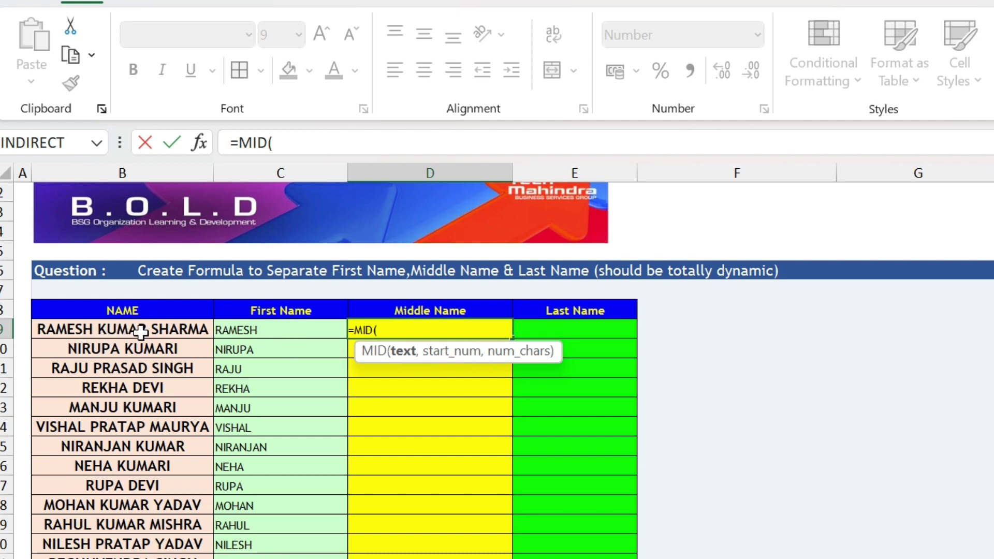
key("Escape")
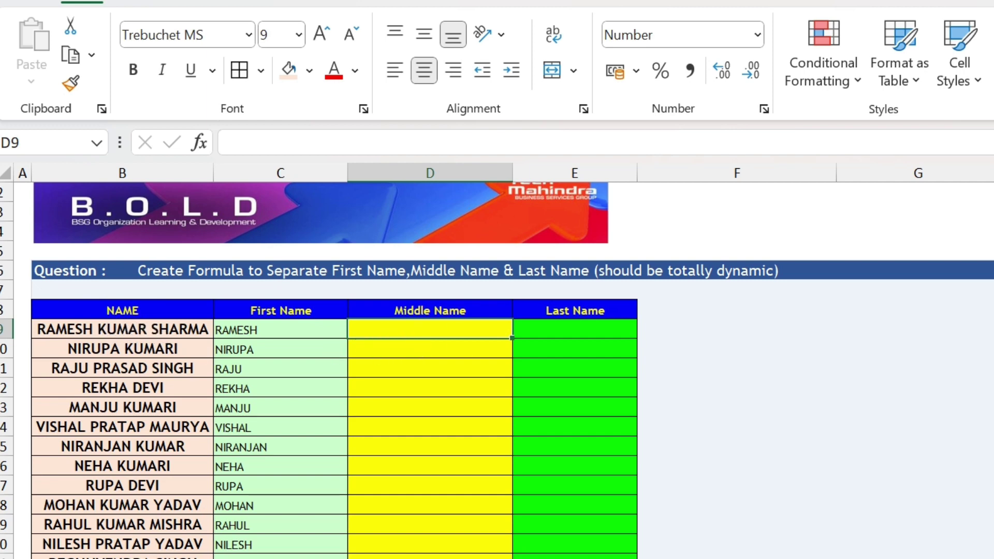
Enter the fixed =MID(B9,8,5) in D9 to return KUMAR, then clear the cell.
type("=mi")
key("Tab")
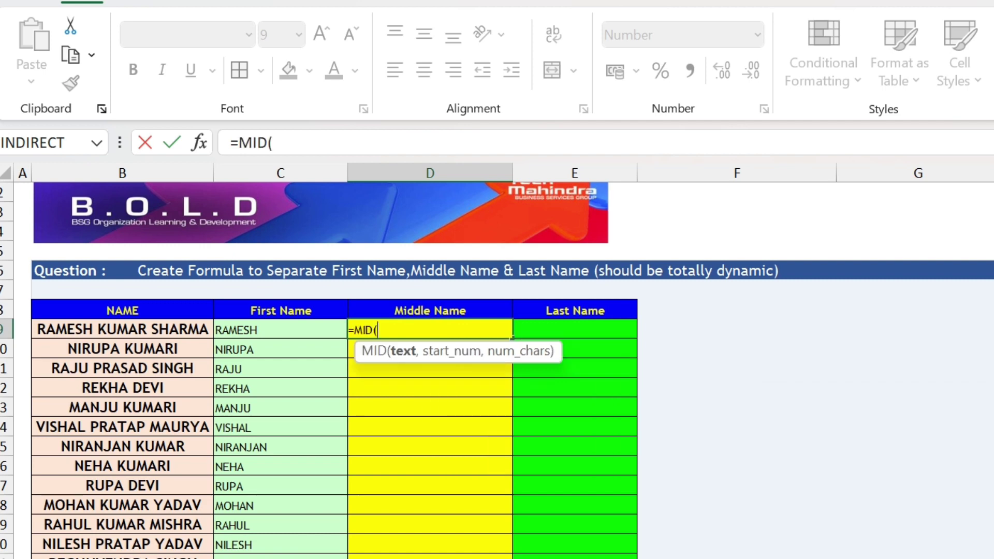
left_click(127, 328)
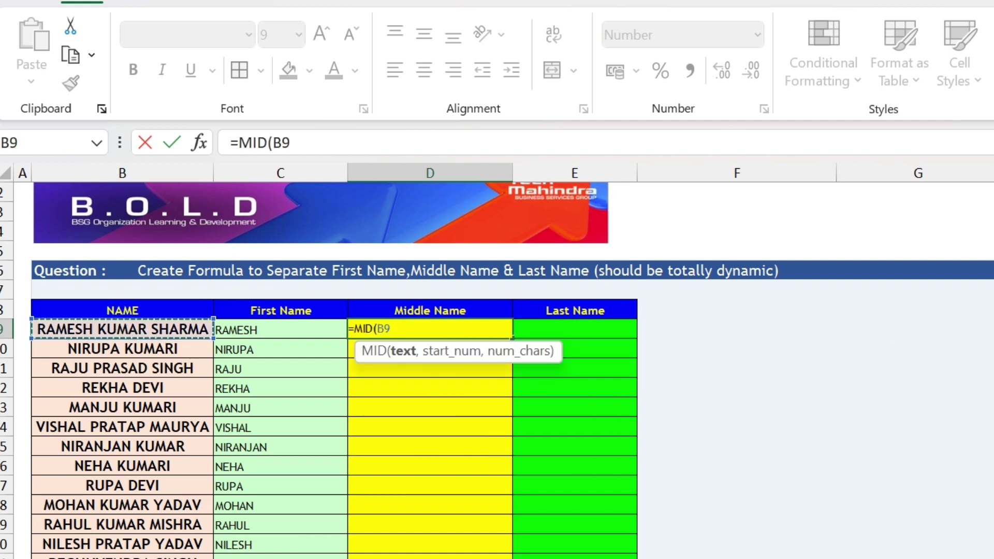
type(",")
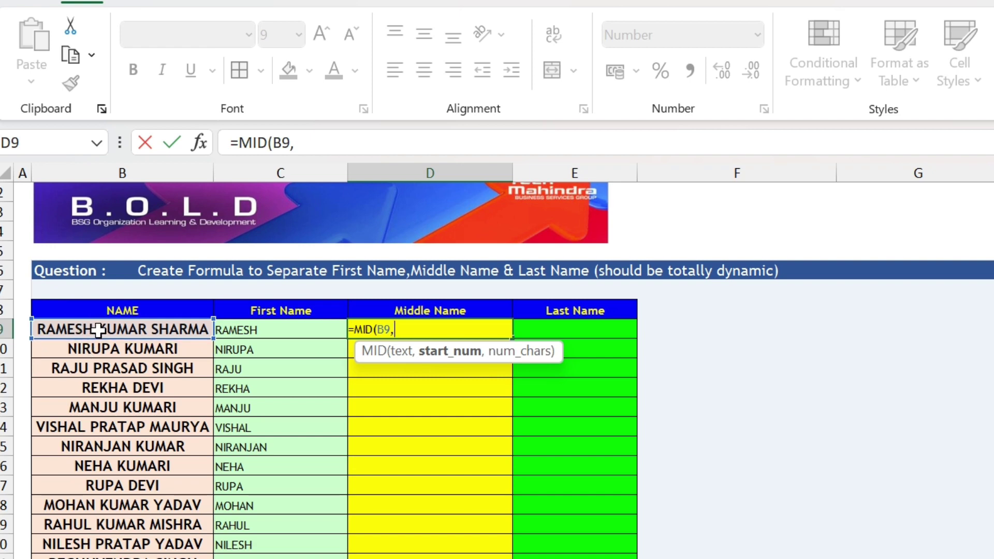
type("8,")
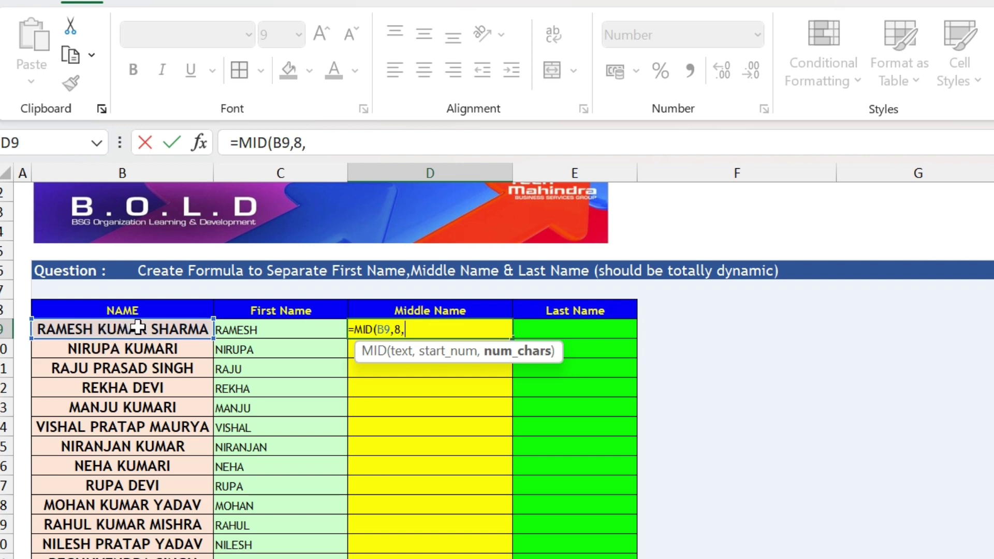
type(")")
key("Return")
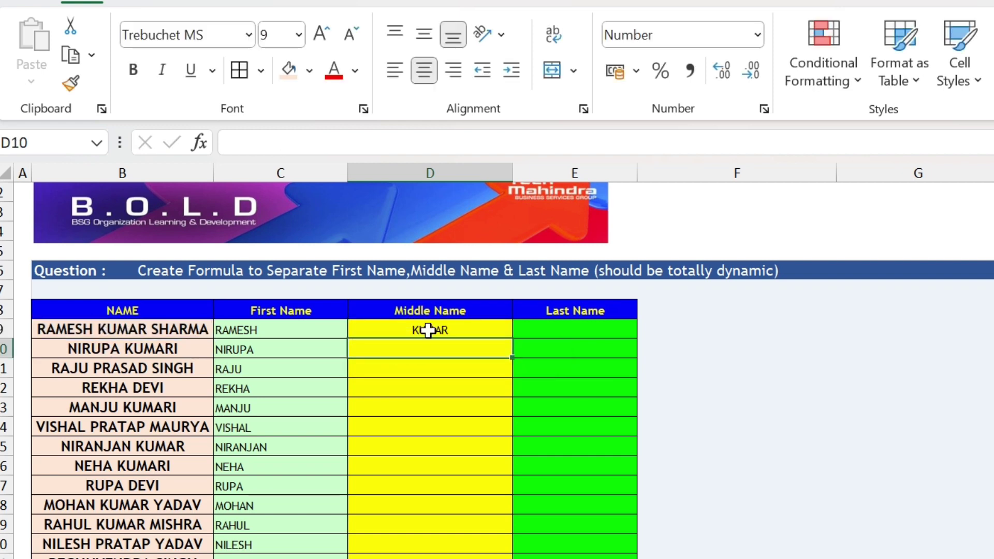
left_click(428, 330)
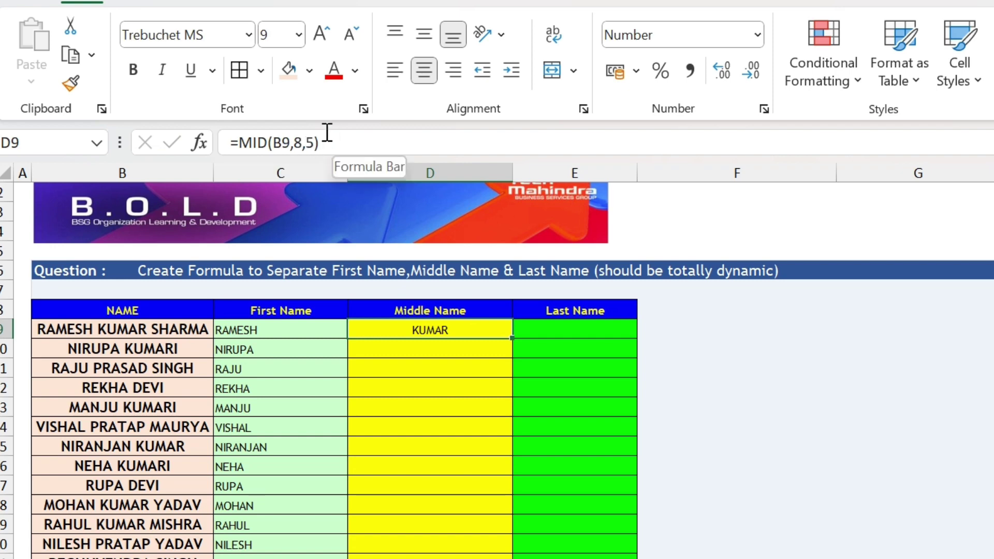
key("Delete")
Start =MID(B9,SEARCH(" ",B9)+1, in D9 so extraction begins after the first space.
type("=")
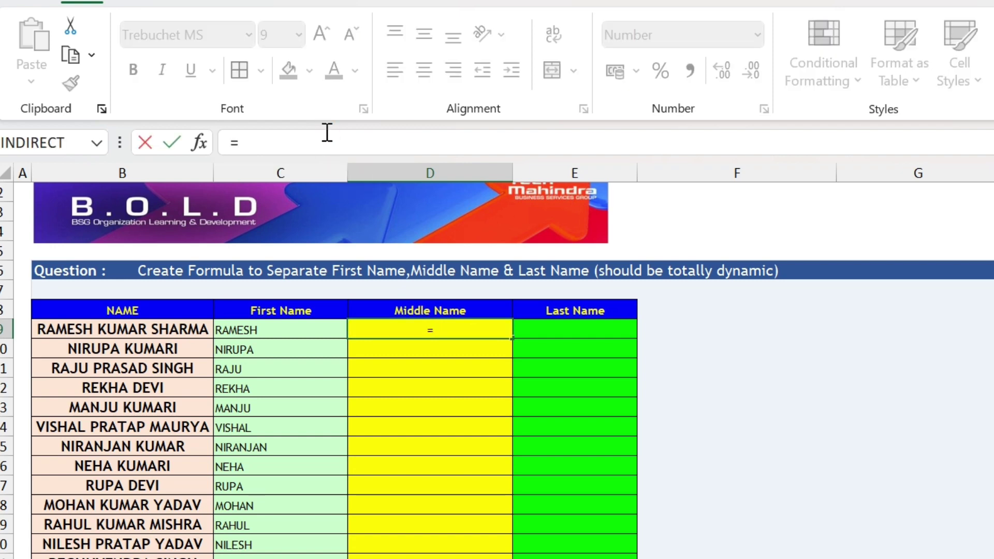
type("mi")
key("Tab")
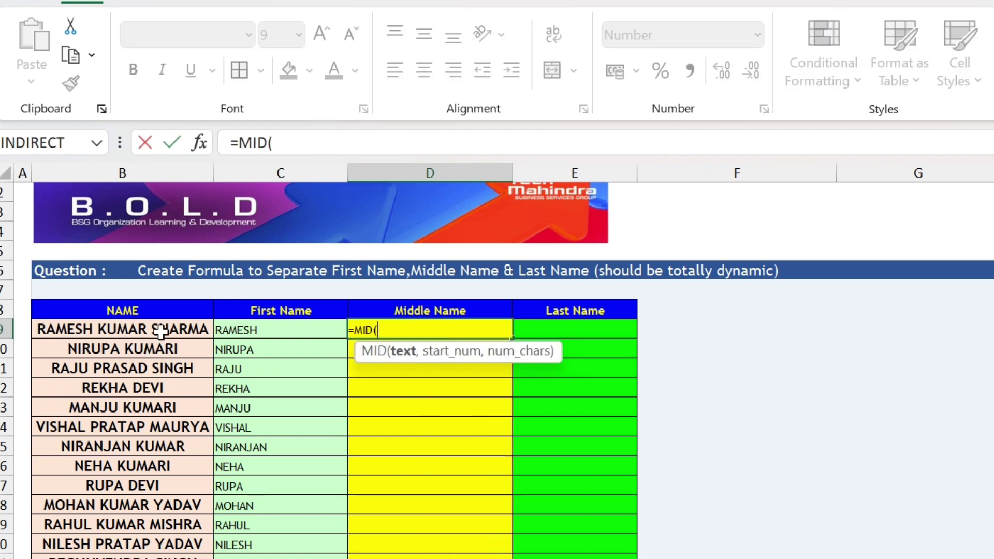
left_click(161, 330)
type(",")
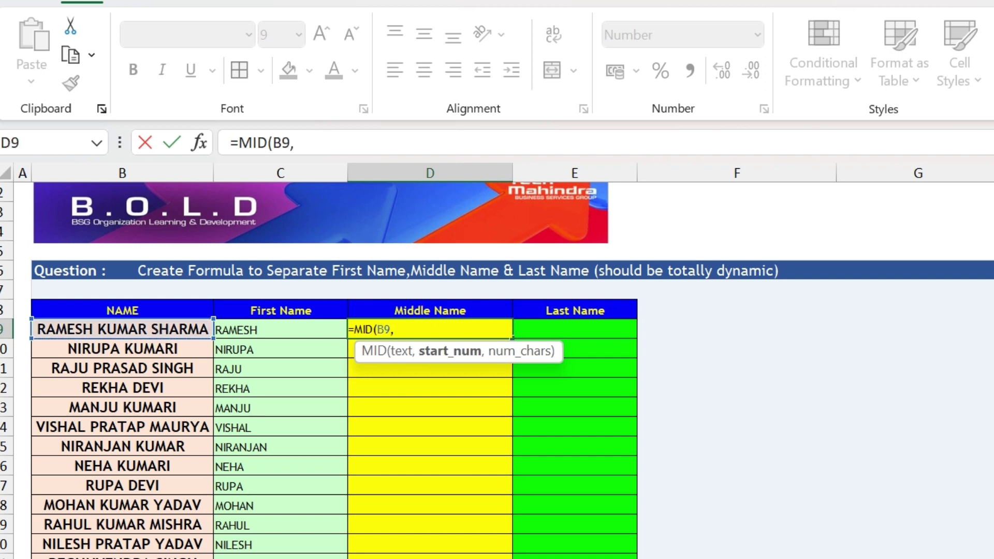
type("s")
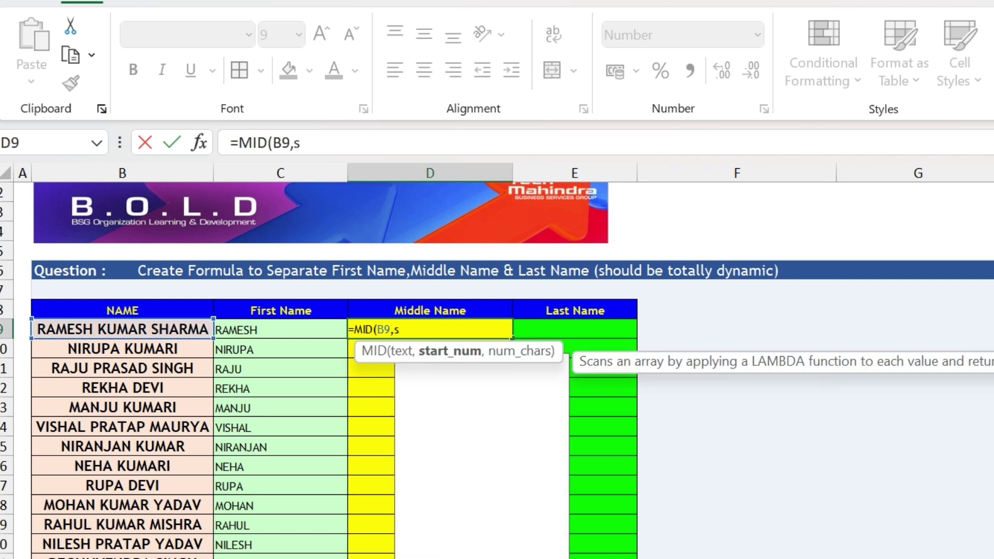
type("earc")
key("Tab")
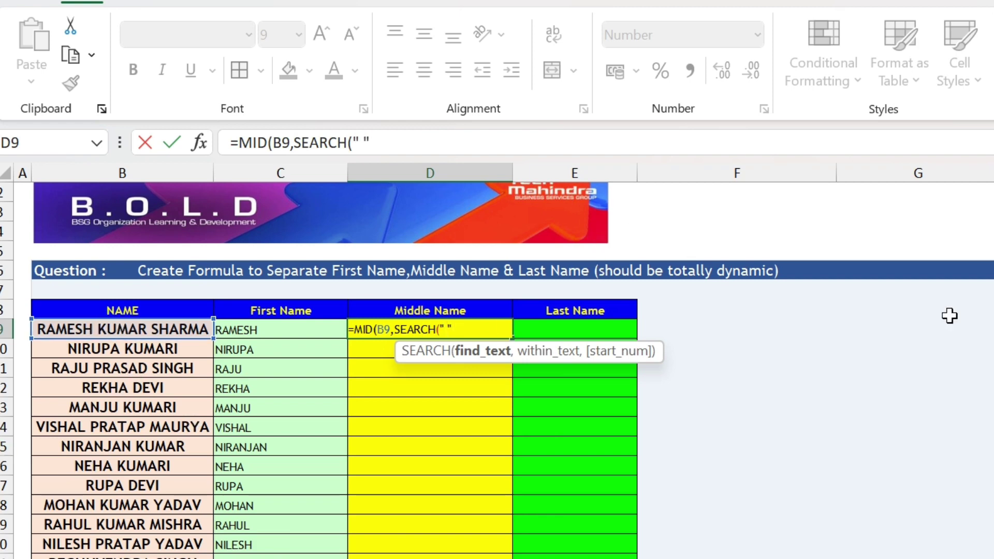
type(",")
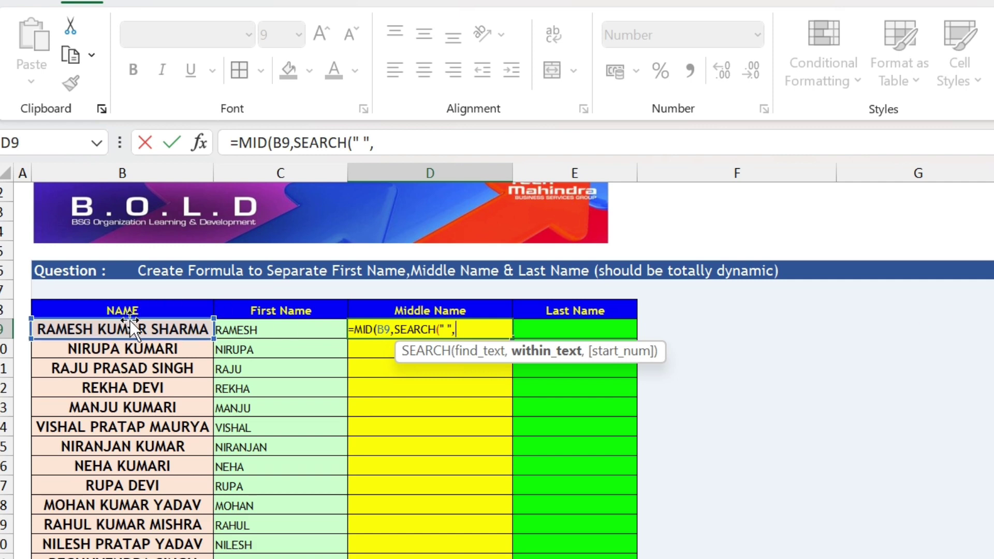
left_click(134, 327)
type(")+1")
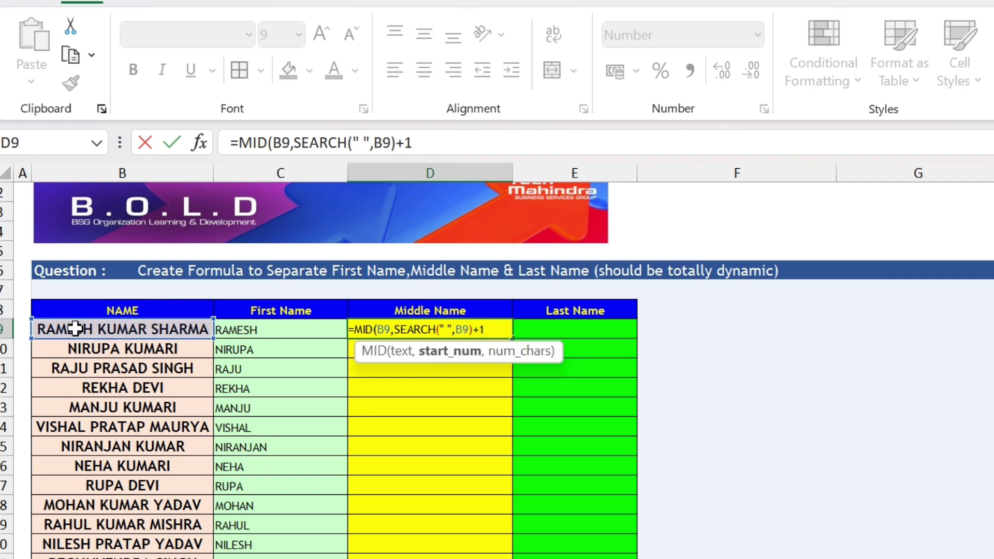
type(",")
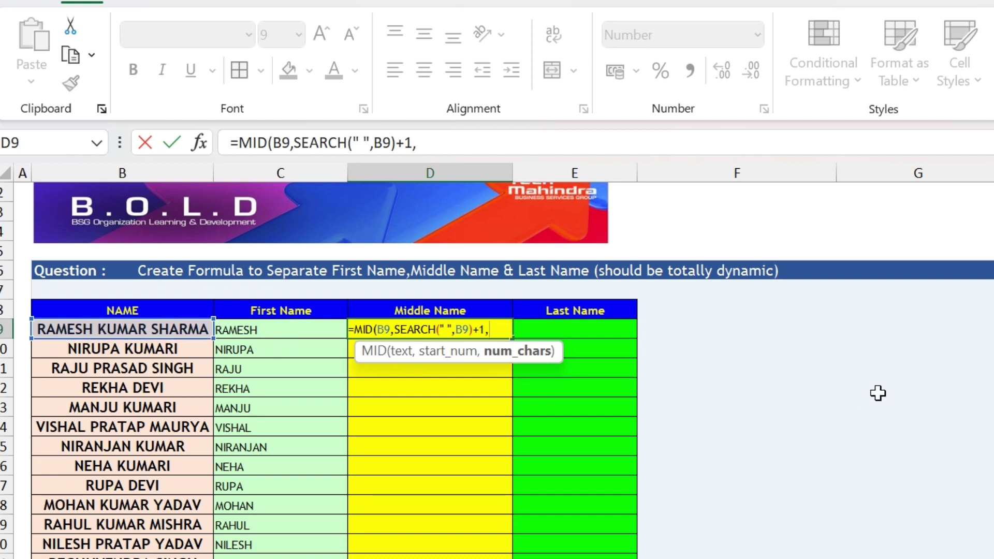
Begin a second SEARCH(" ",B9 for the middle name's length.
type("sear")
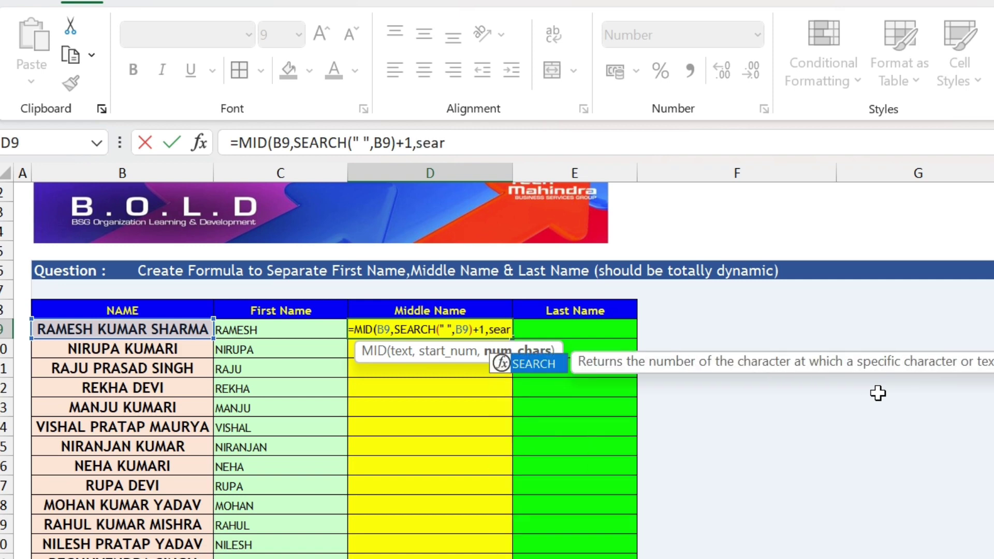
key("Tab")
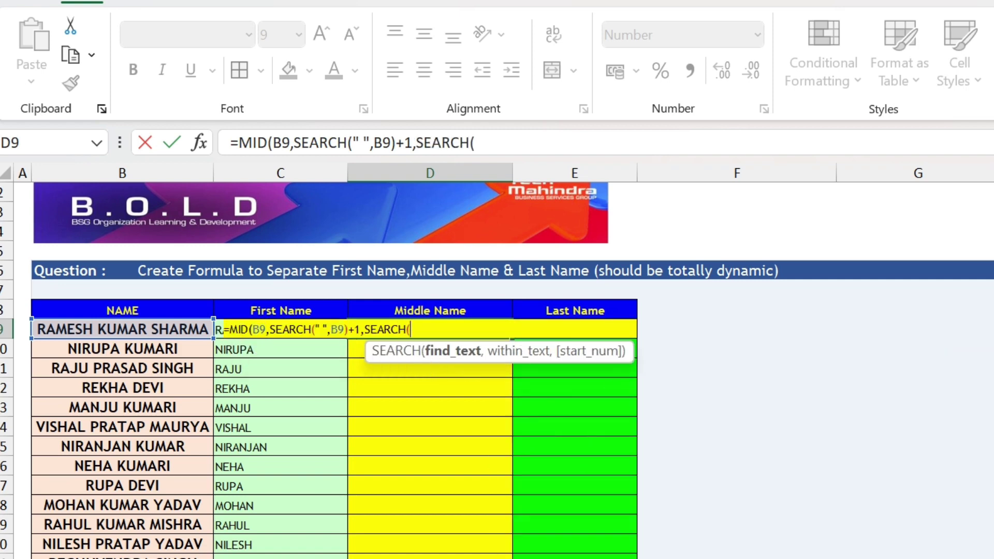
type("\" \",")
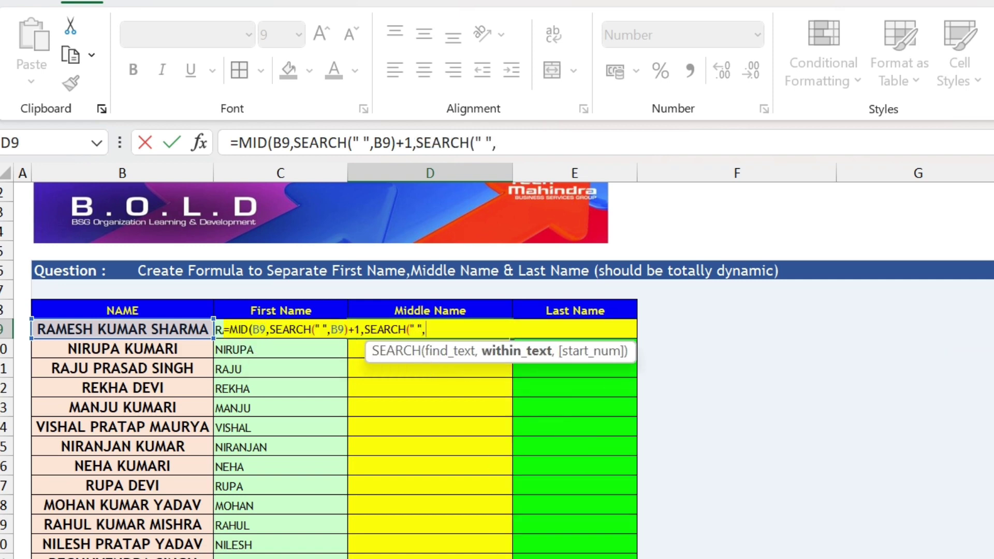
left_click(115, 327)
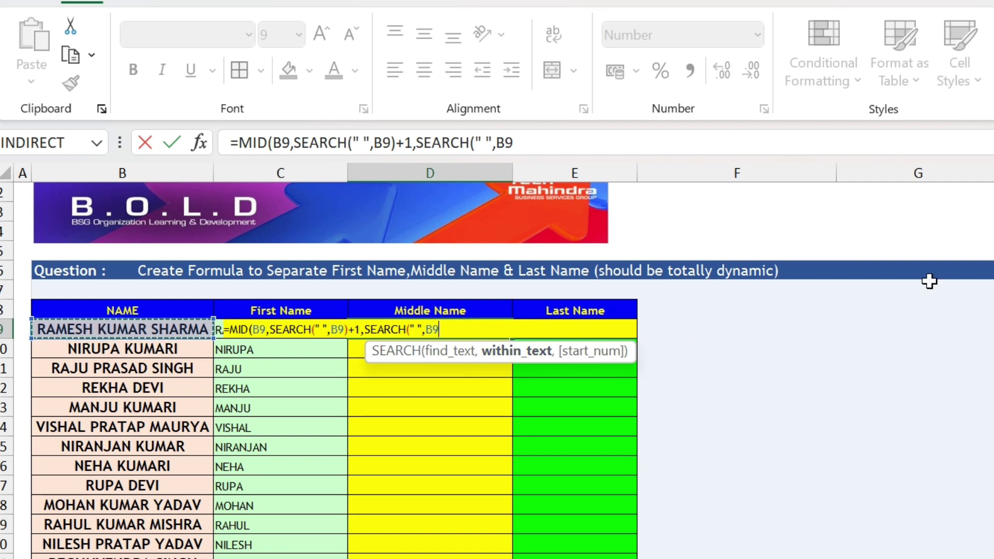
Nest SEARCH(" ",B9)+1 as the start so the second SEARCH finds the second space, then submit.
type(".")
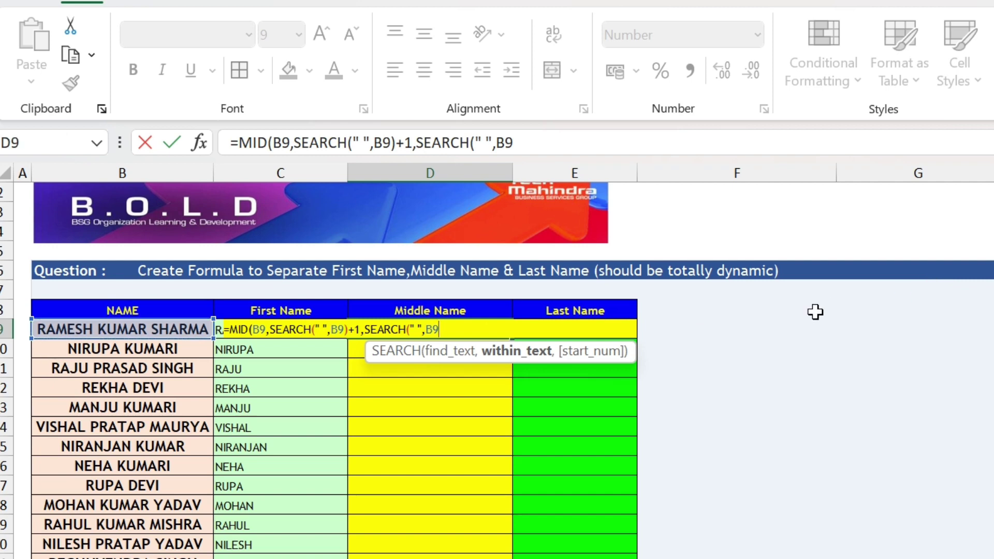
type(",s")
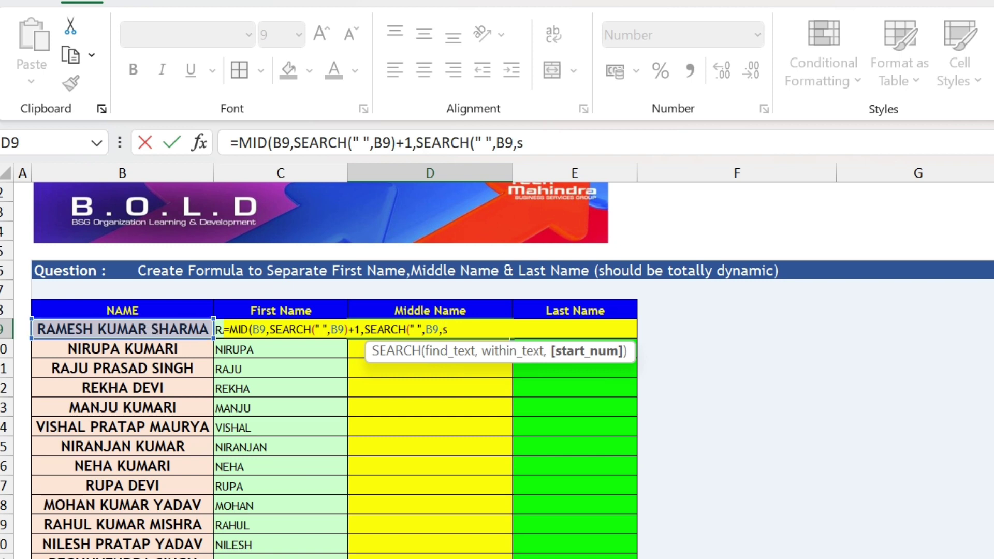
type("ea")
key("Tab")
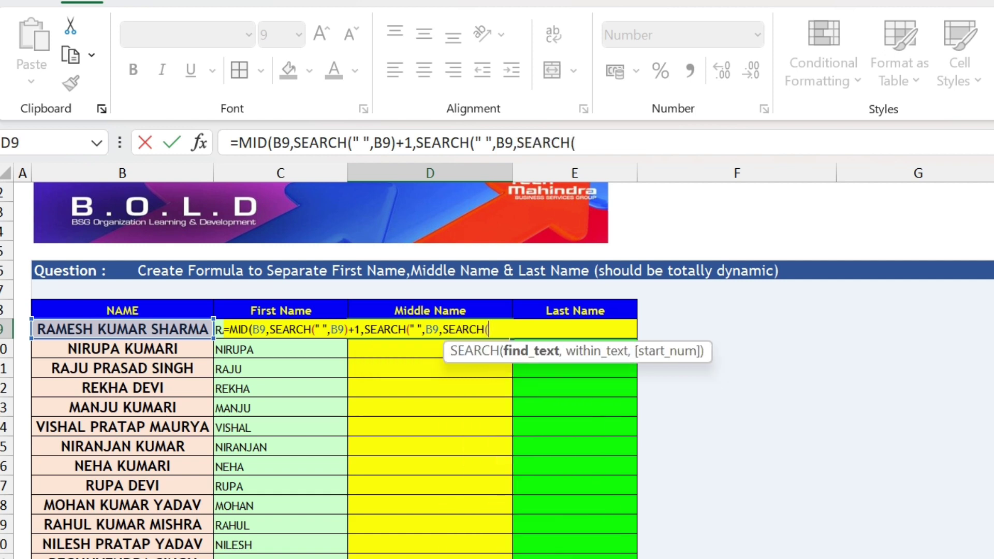
type("\" \",")
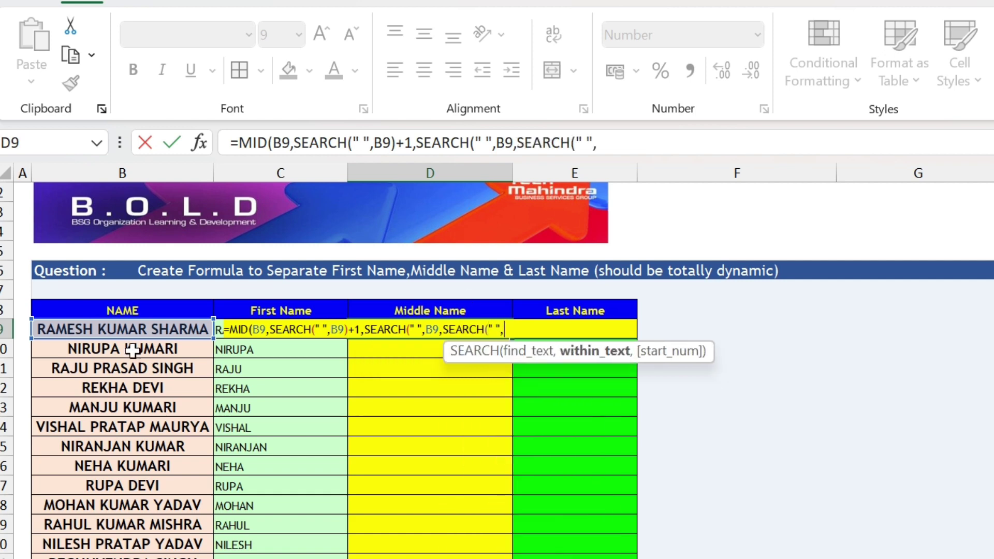
left_click(102, 327)
type(")+1")
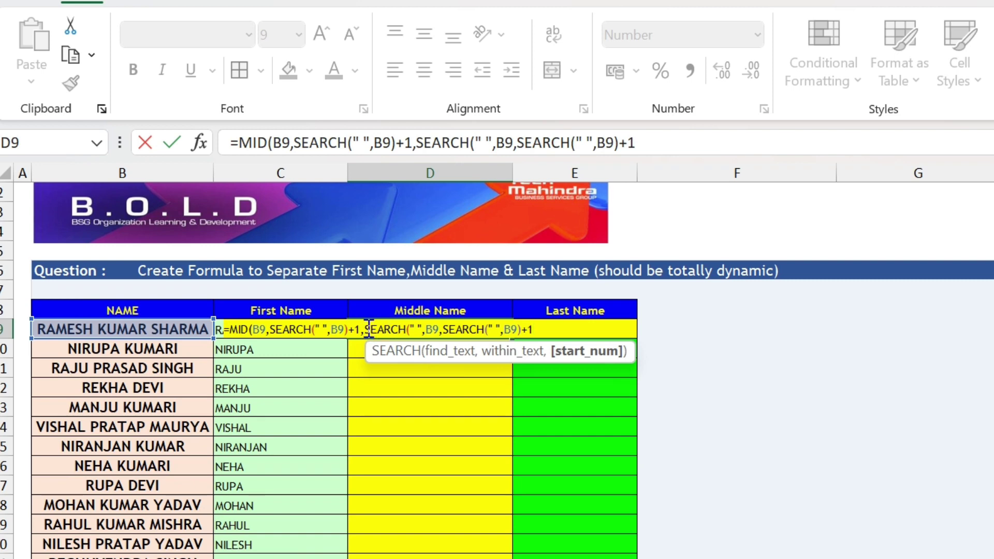
left_click_drag(366, 329, 534, 331)
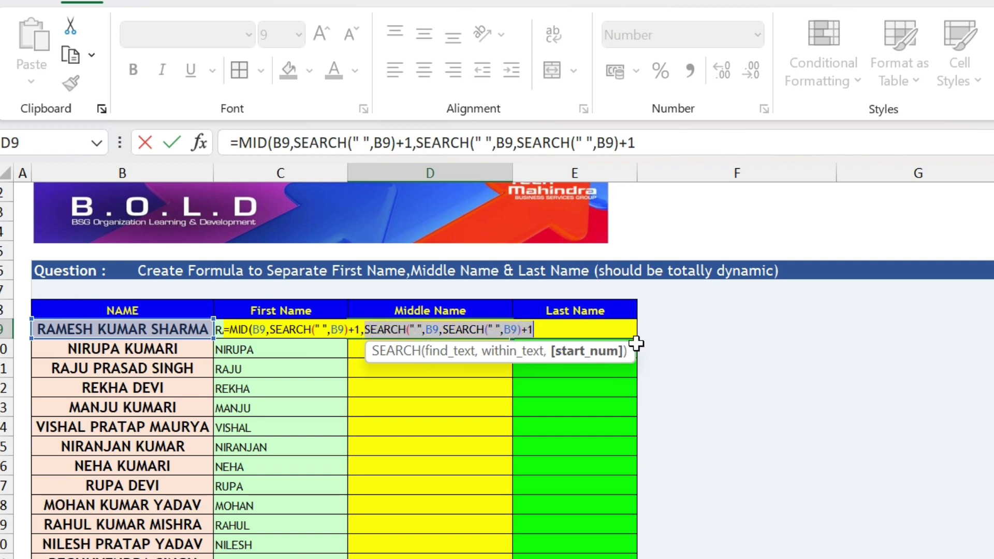
key("Return")
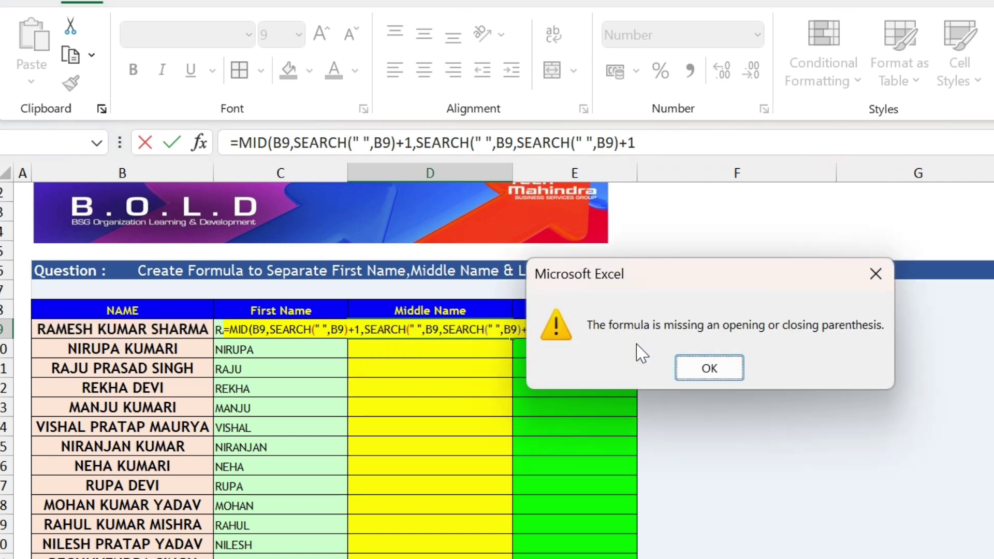
Close the second SEARCH and subtract (SEARCH(" ",B9)+1) to give the middle name's length.
key("Return")
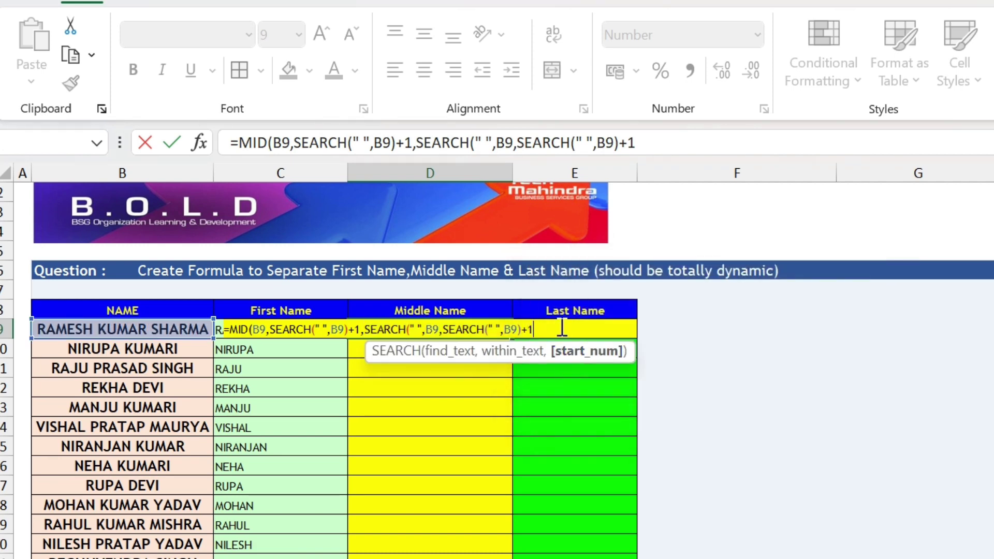
type(")")
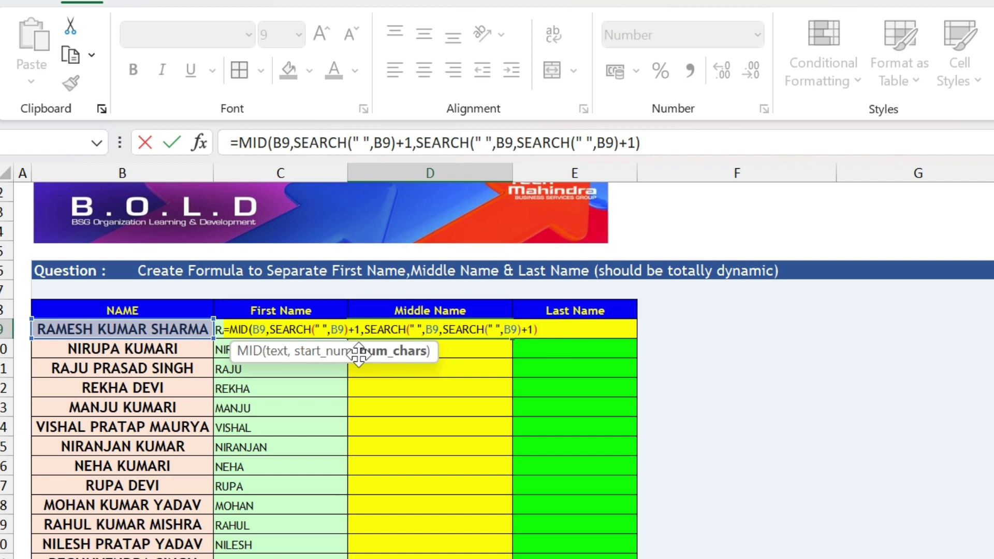
left_click(365, 329)
left_click_drag(389, 334, 543, 336)
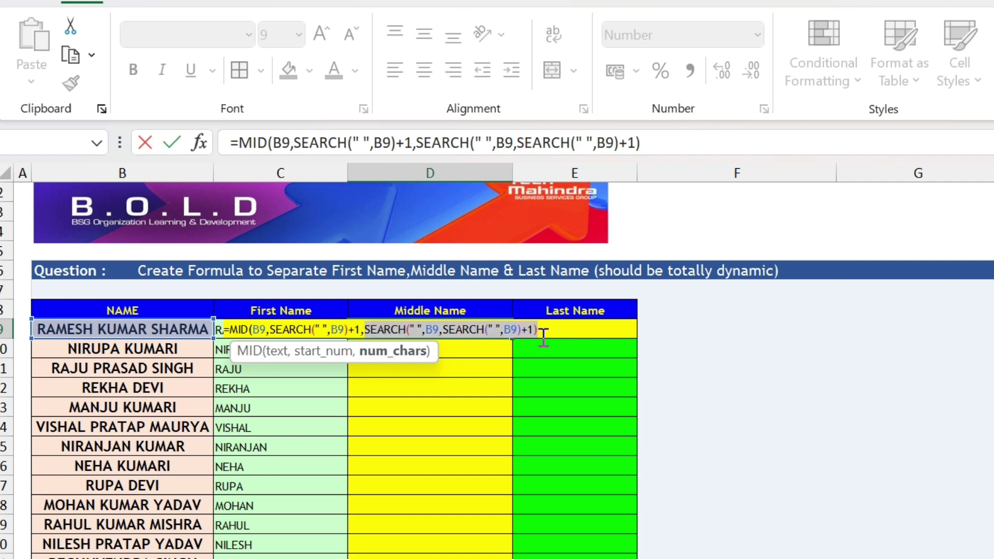
type("13")
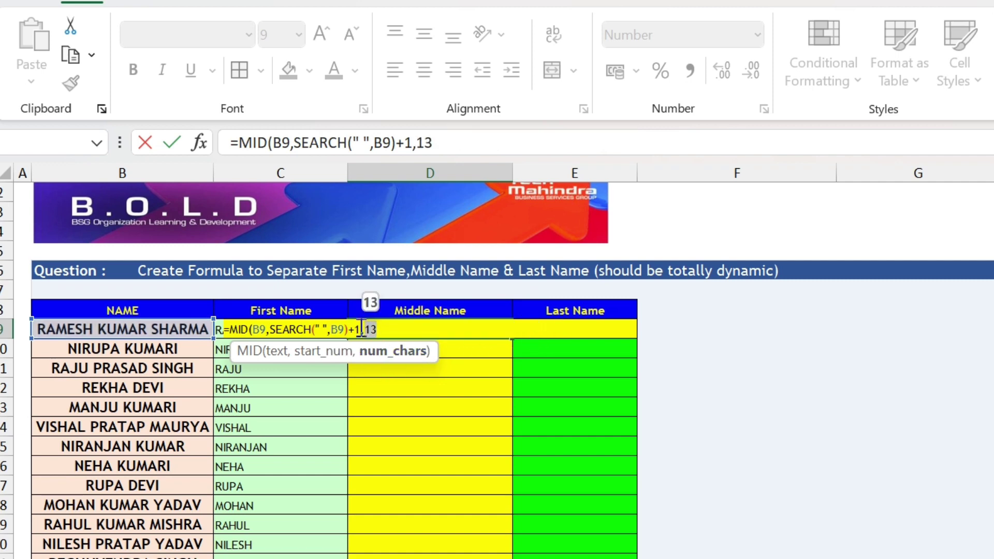
key("ctrl+z")
type("SEARCH(\" \",B9,SEARCH(\" \",B9)+1)-(")
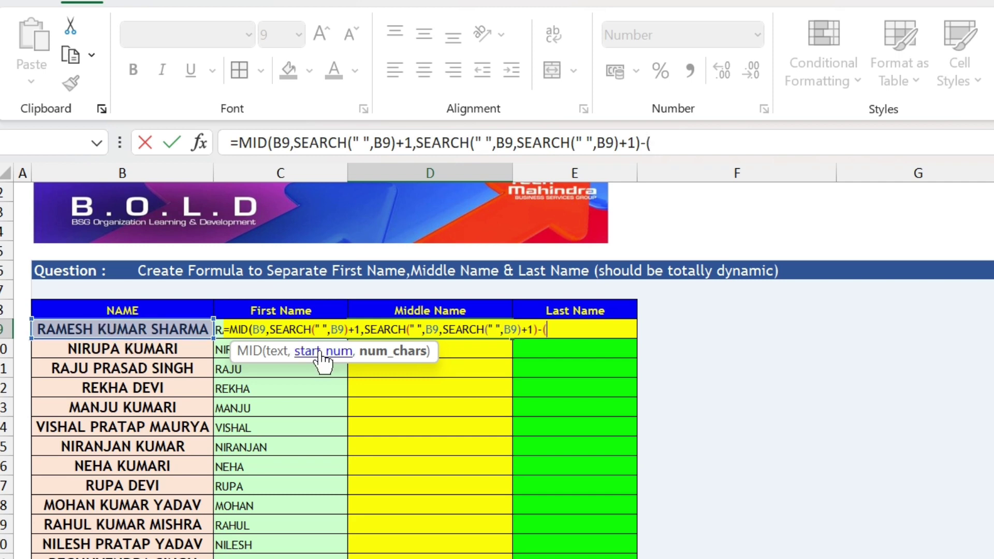
type("se")
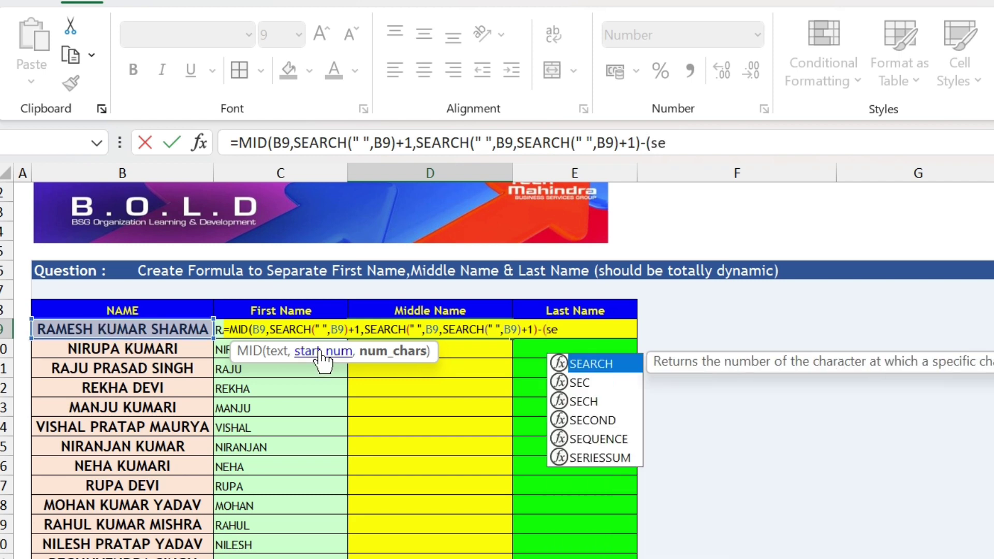
type("arc")
key("Tab")
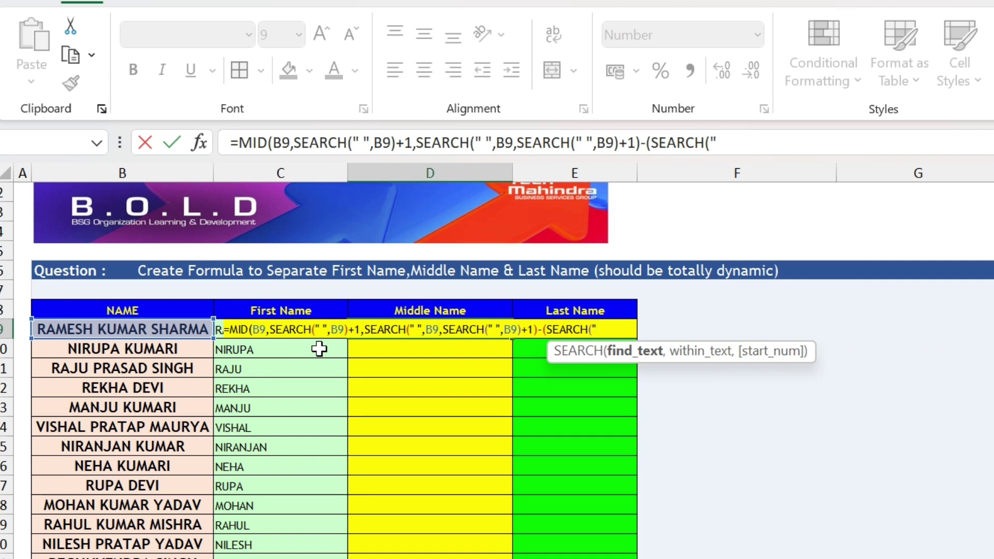
type(",")
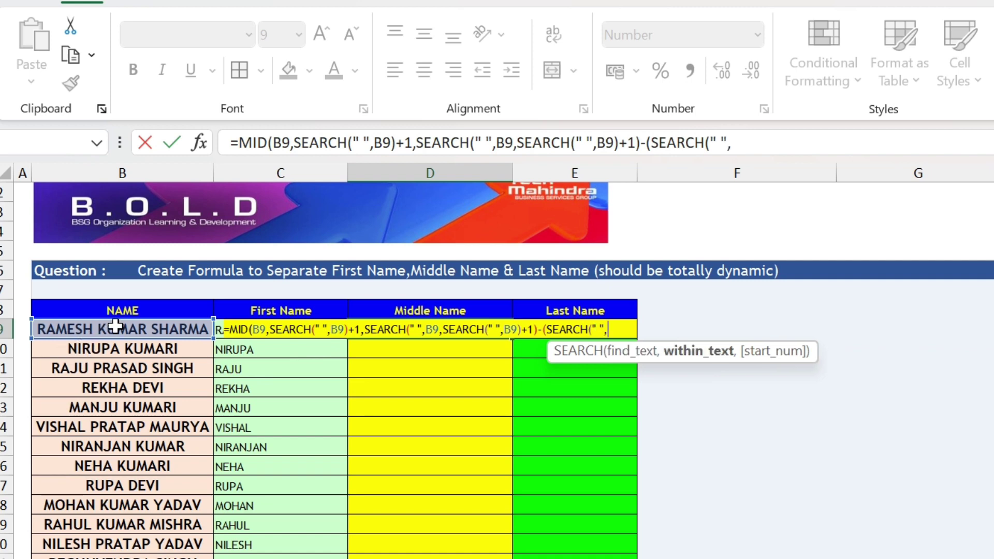
left_click(98, 329)
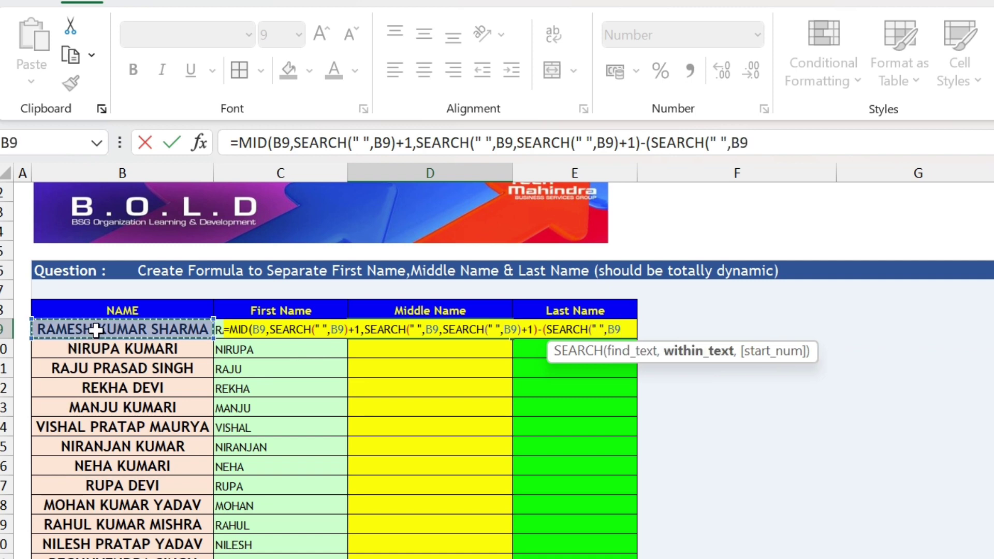
type(")+1")
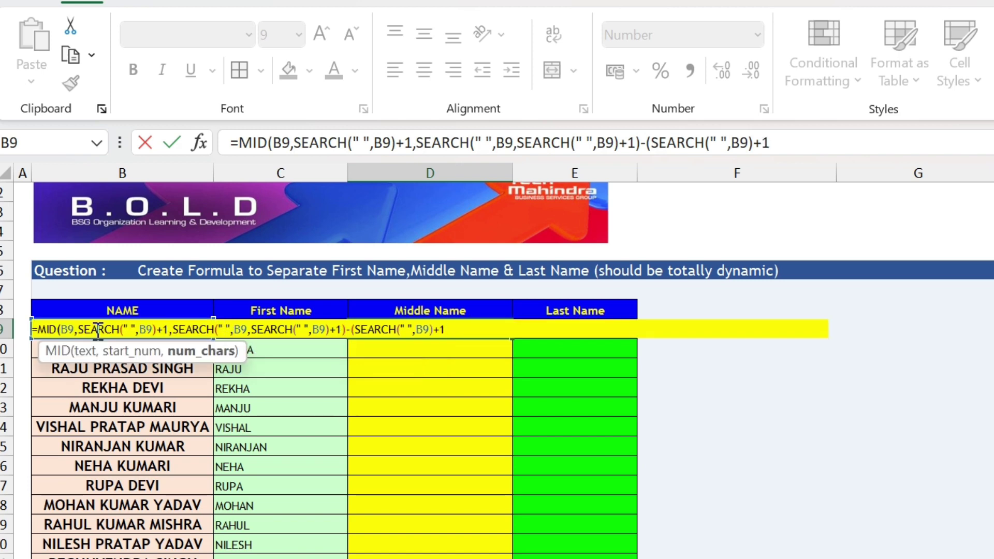
Enter D9's middle-name formula, drag it down column D, and inspect the KUMAR and #VALUE! results.
key("Return")
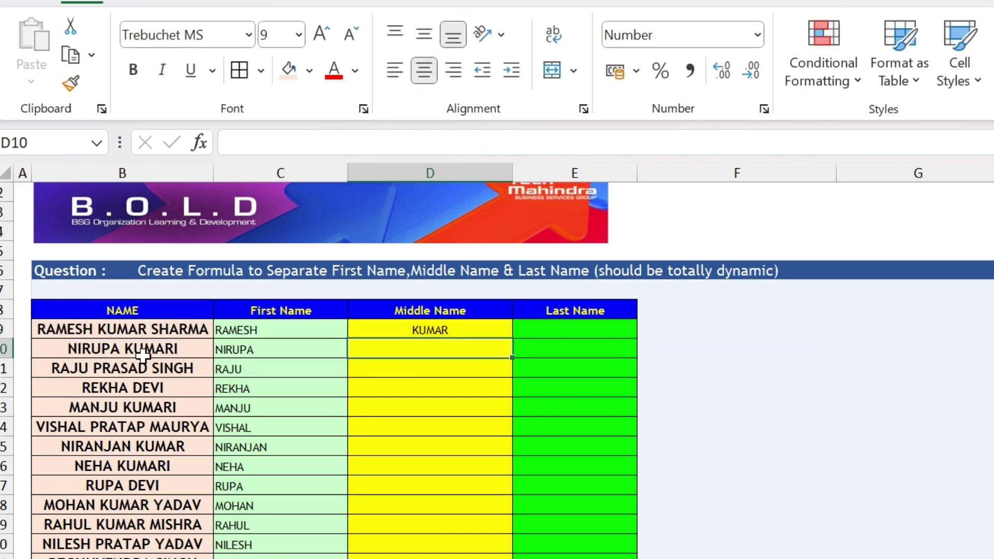
left_click(430, 327)
left_click_drag(511, 338, 490, 557)
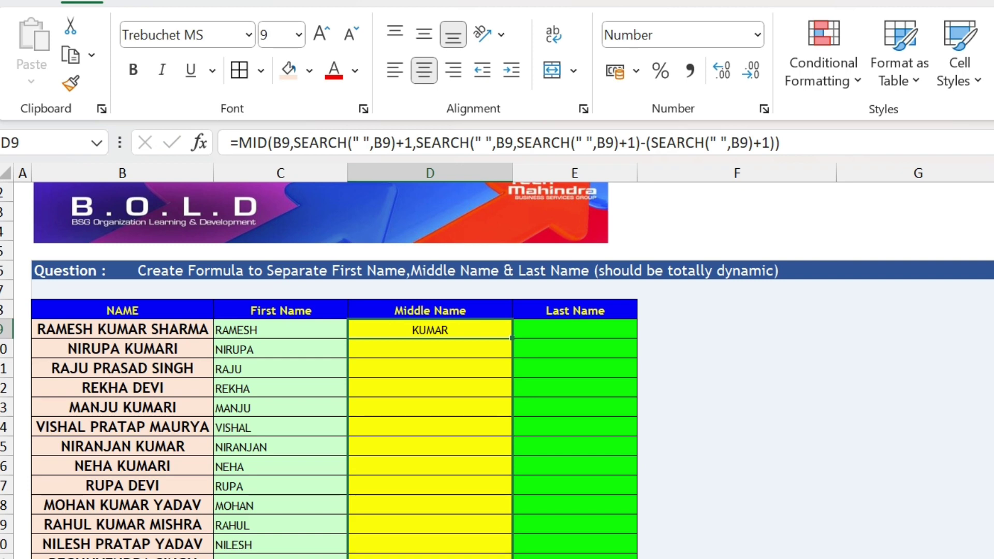
left_click(441, 346)
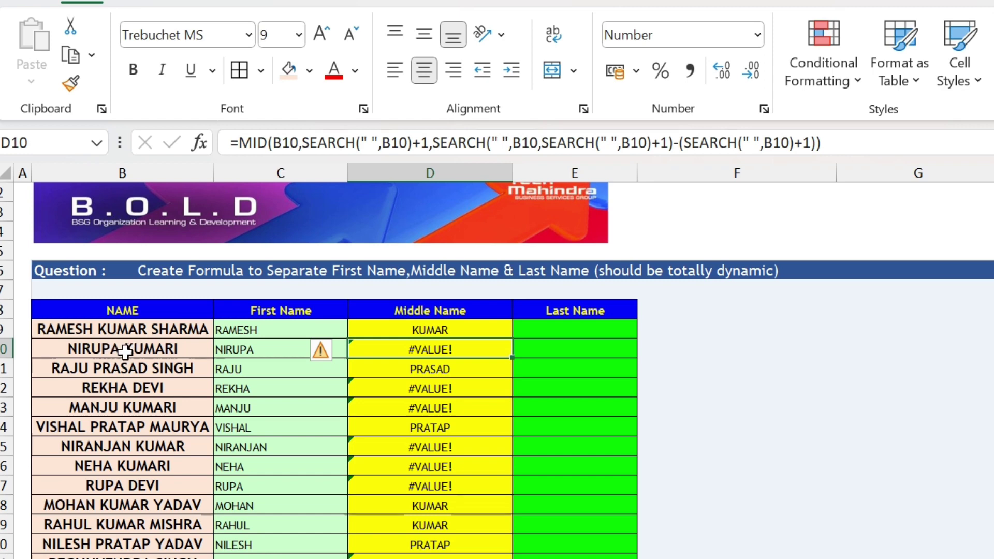
left_click(411, 328)
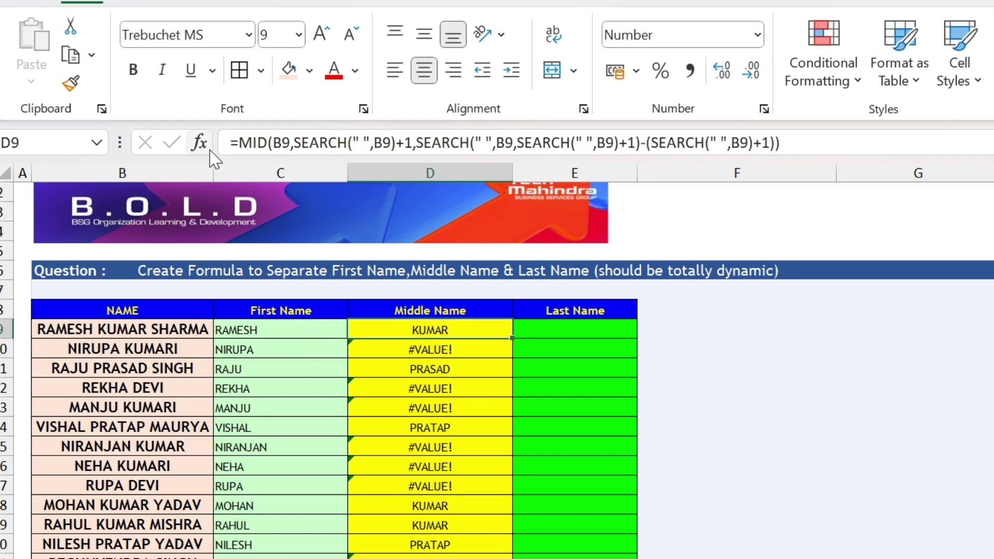
Wrap D9's formula in IFERROR with a blank fallback and refill it down column D.
left_click(237, 142)
type("ife")
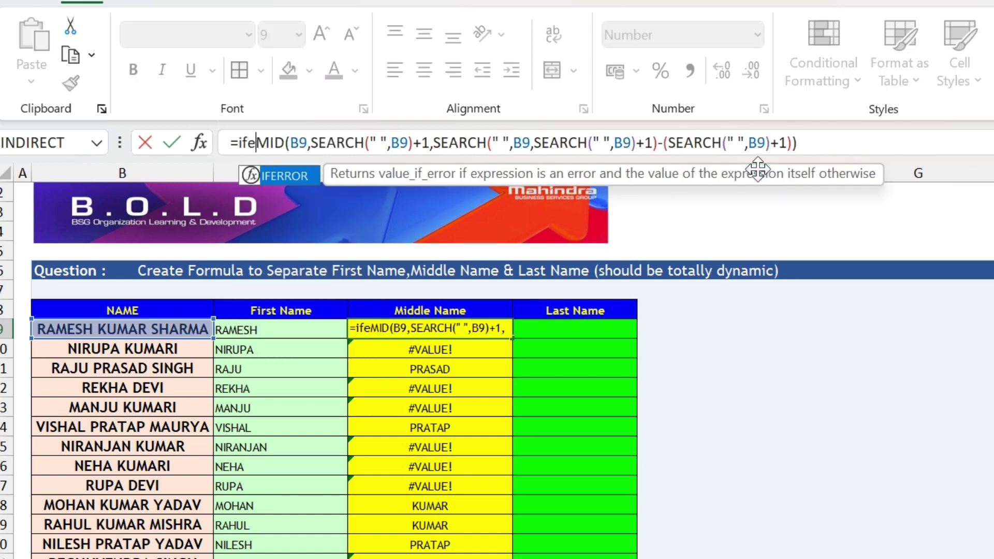
type("rror(")
left_click(893, 148)
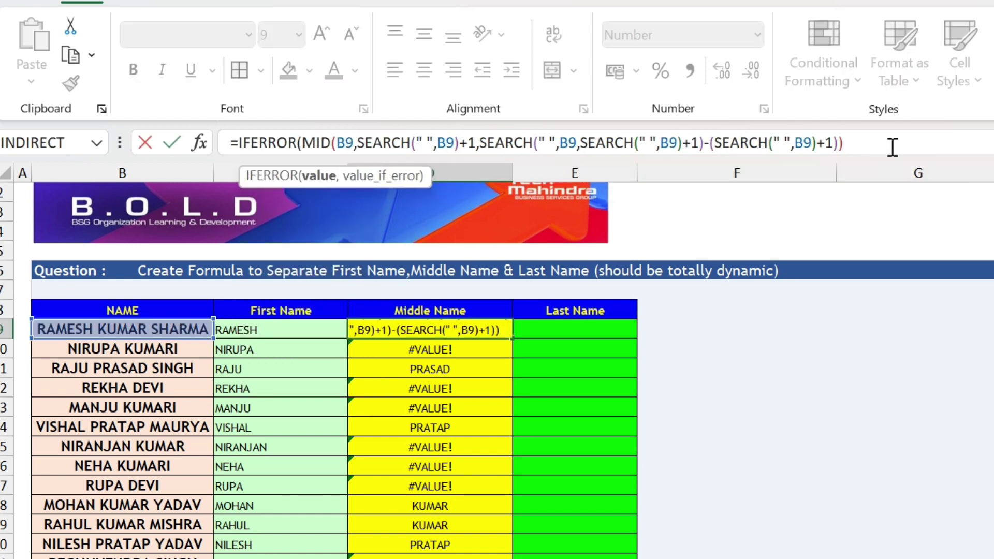
type(",B10")
type(")")
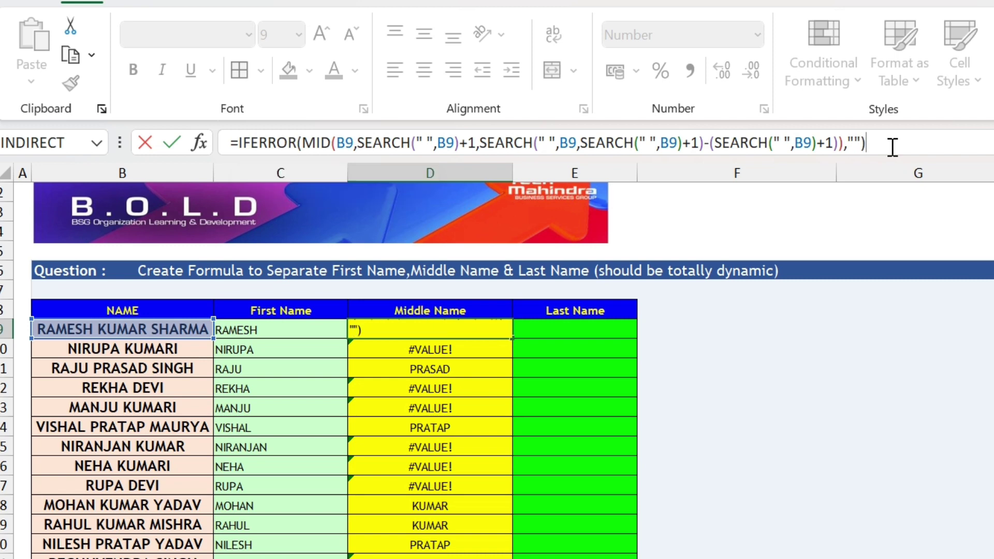
key("Return")
left_click(464, 330)
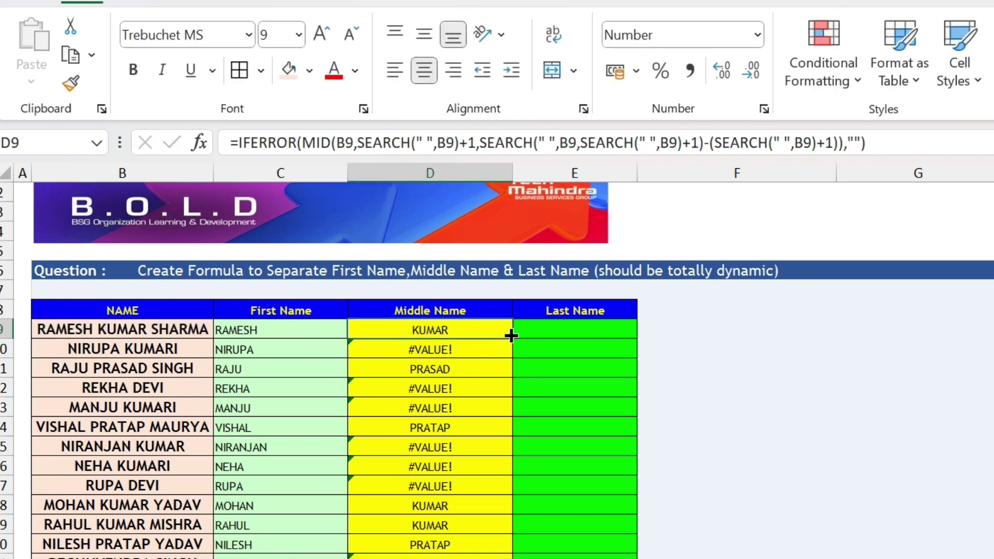
double_click(511, 338)
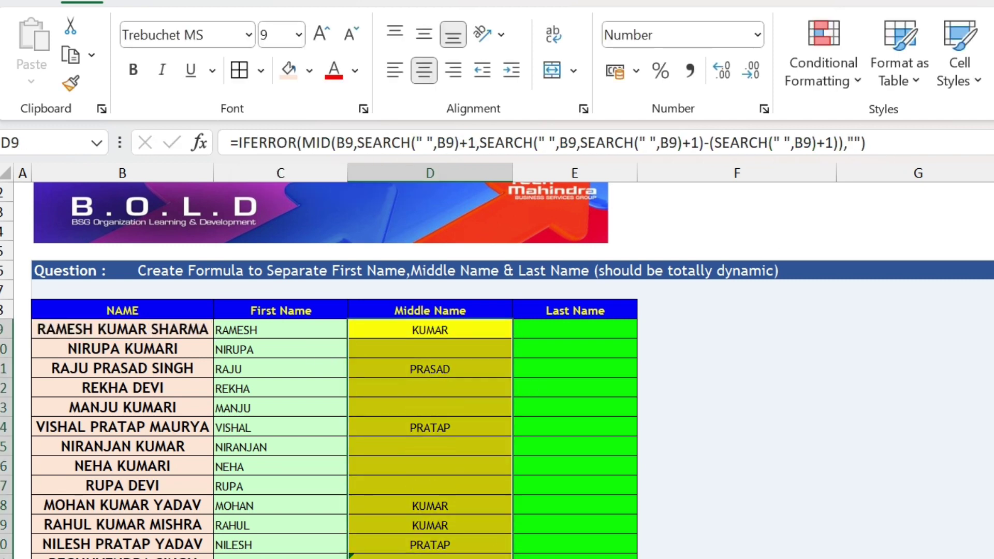
left_click(129, 370)
left_click(414, 369)
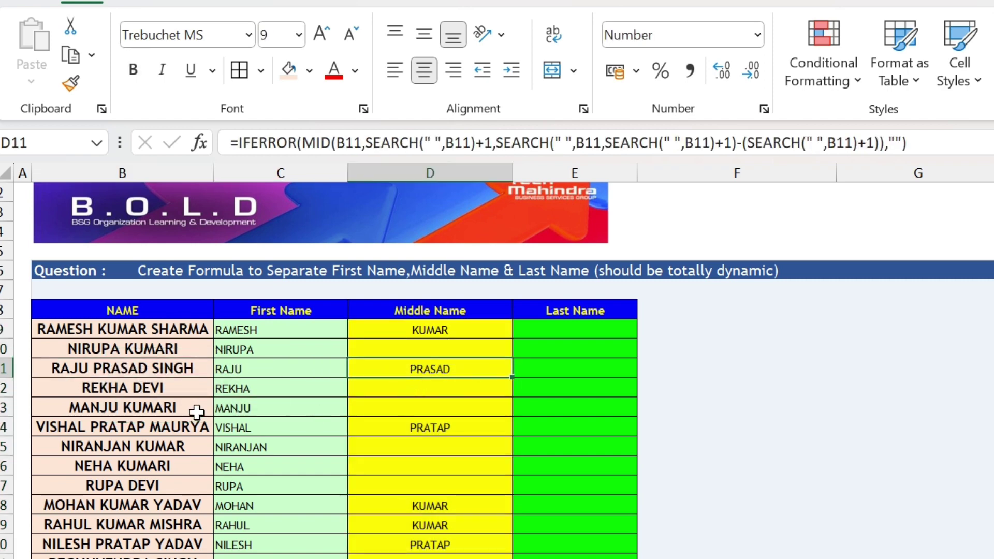
left_click(570, 328)
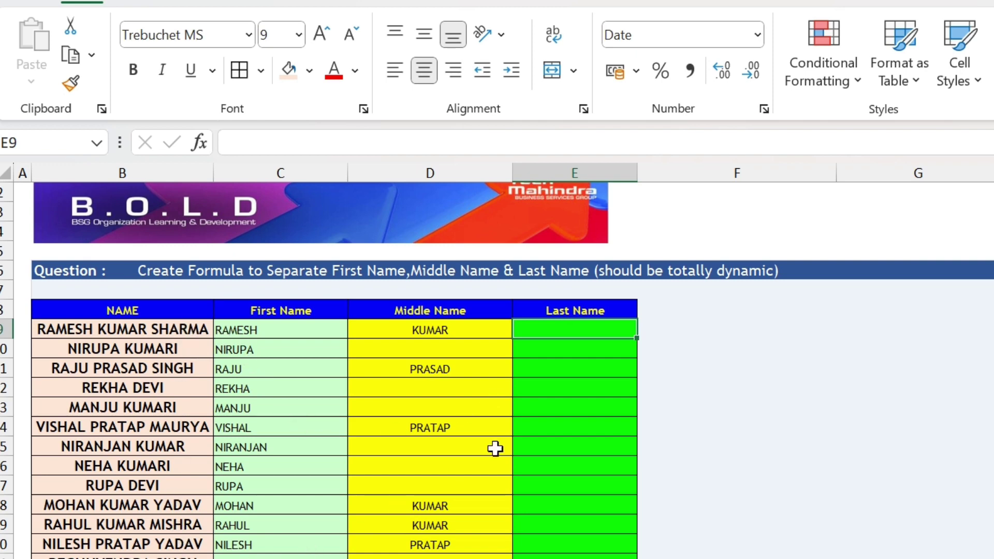
Type = in E9 under Last Name to begin its formula.
type("=")
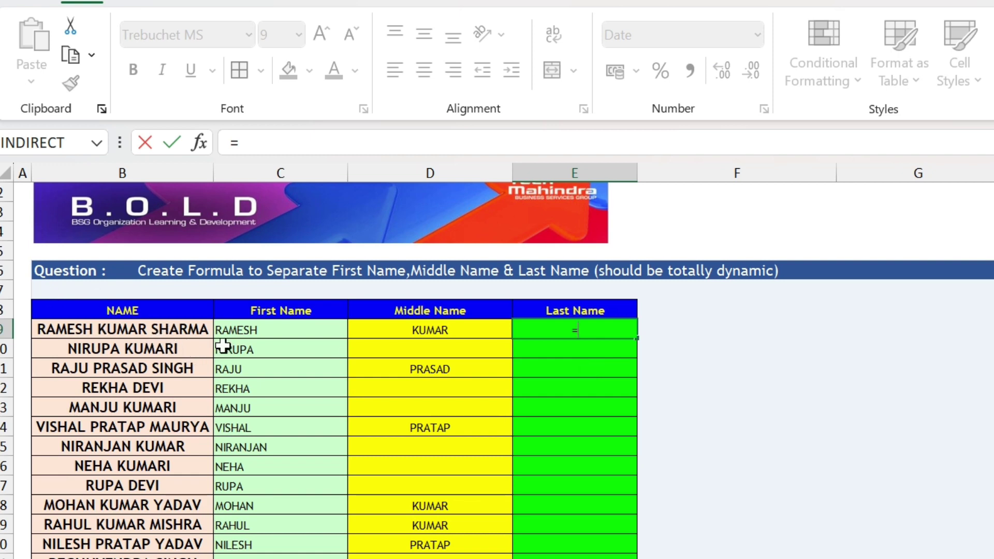
Build =RIGHT(B9,LEN(B9)-SEARCH("-", in E9, taking RIGHT and SEARCH from autocomplete.
type("righ")
key("Tab")
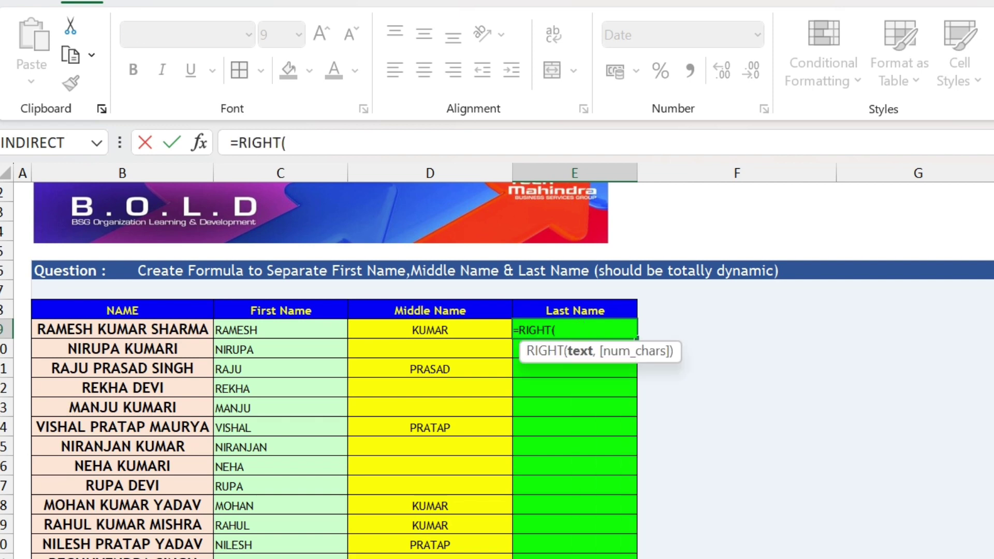
left_click(150, 331)
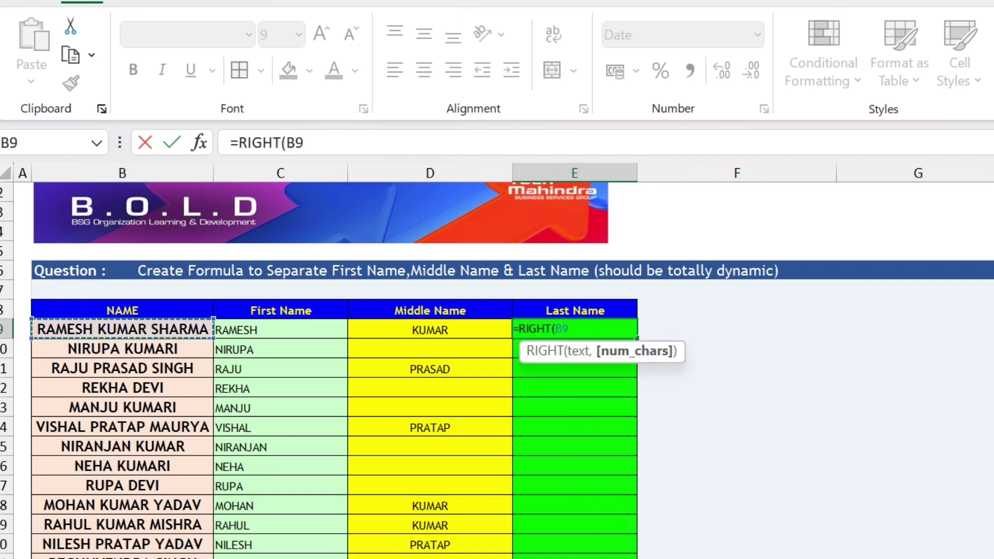
type(",")
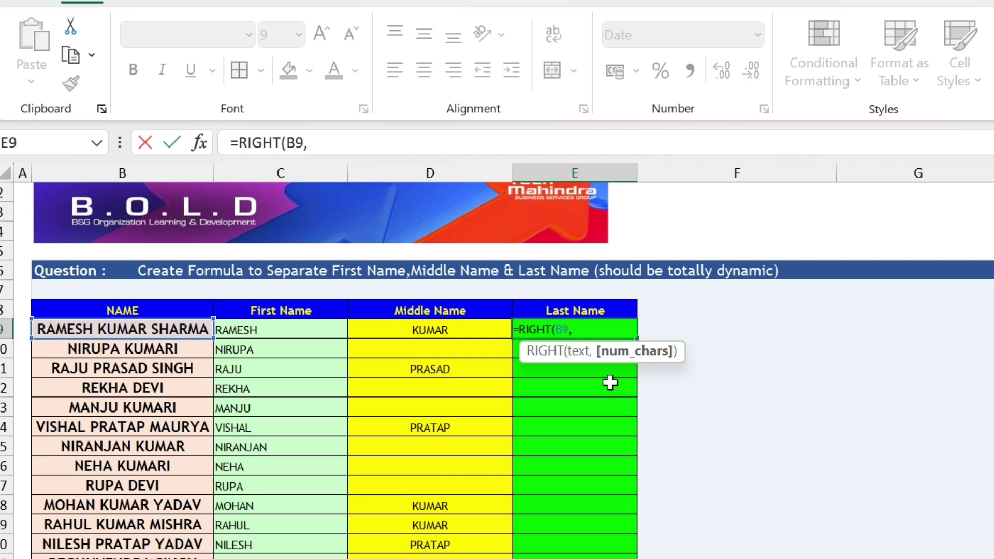
type("LEN(")
left_click(162, 331)
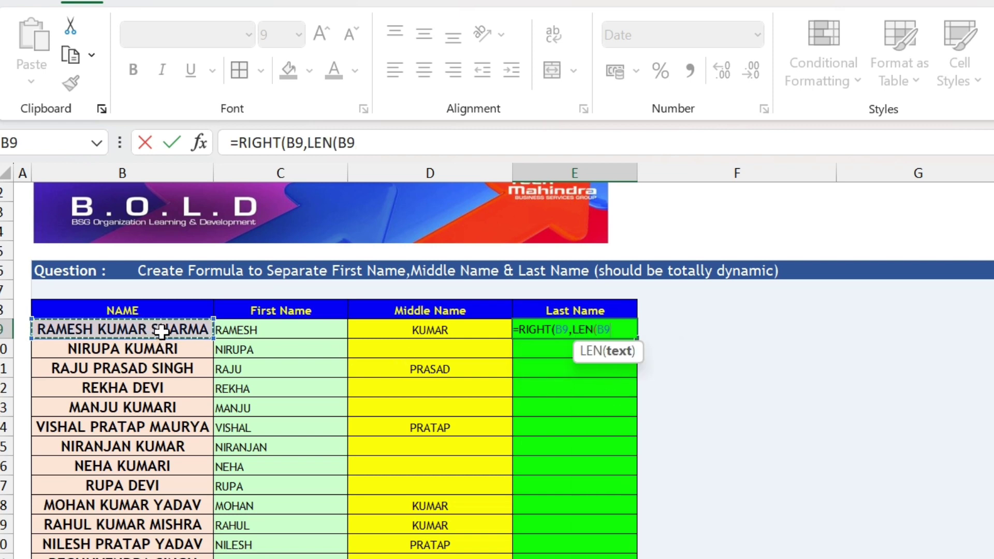
type(")-")
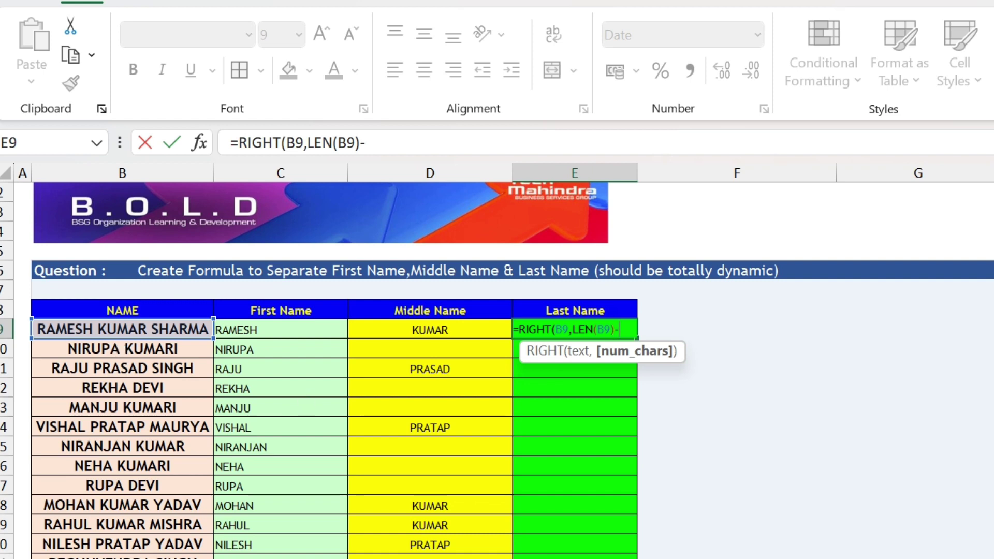
type("se")
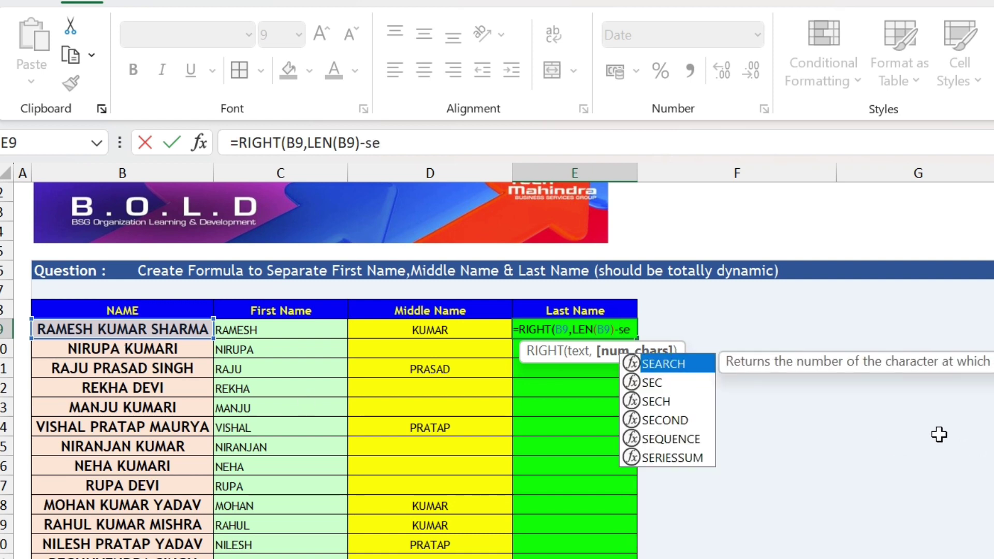
type("arch")
key("Tab")
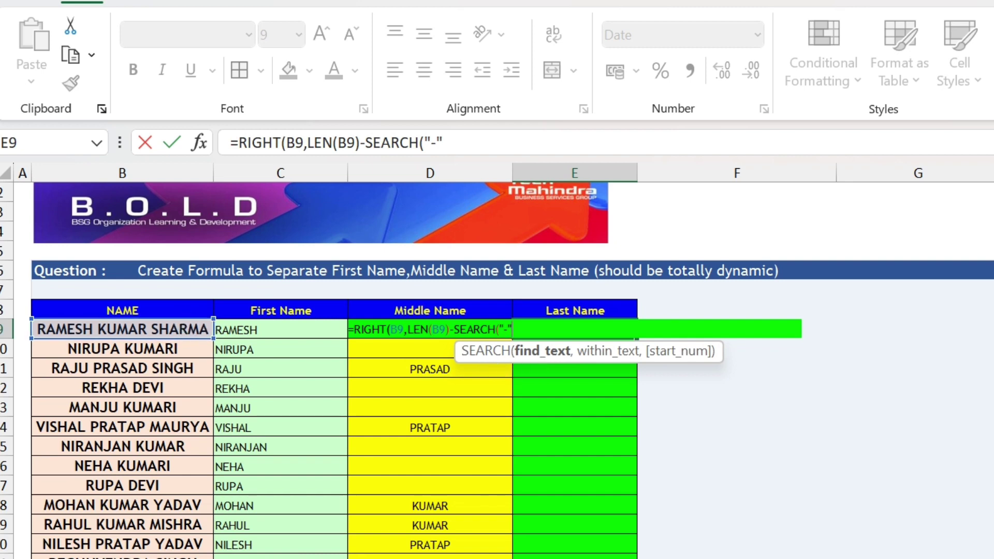
type(",")
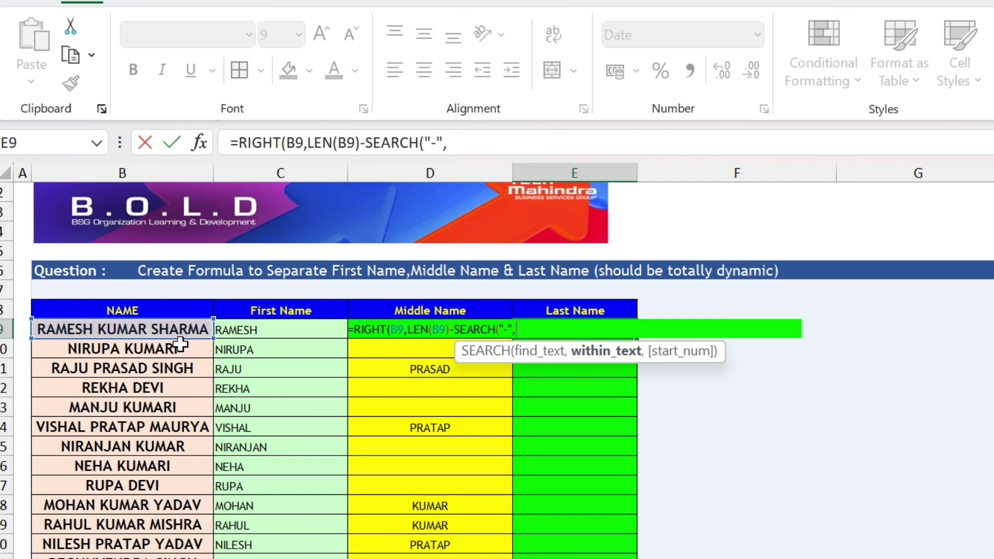
Append SUBSTITUTE(B9," ","-",LEN( to the E9 formula, which triggers the missing-parenthesis warning.
type("su")
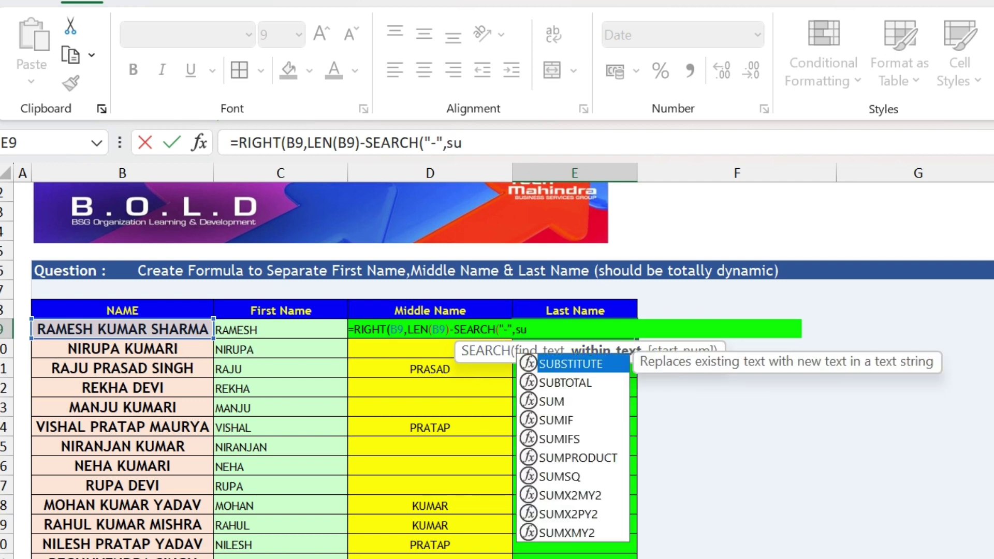
type("bs")
key("Tab")
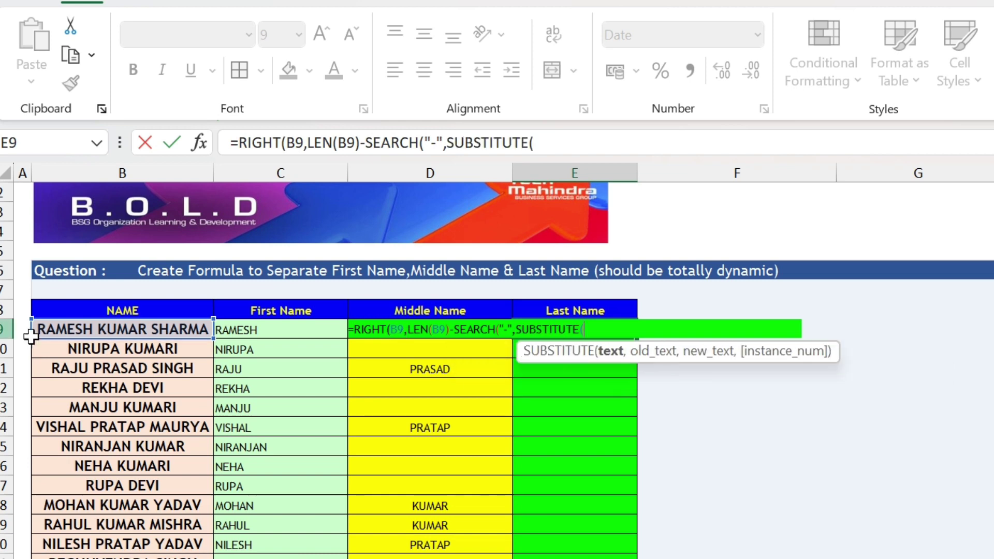
left_click(81, 329)
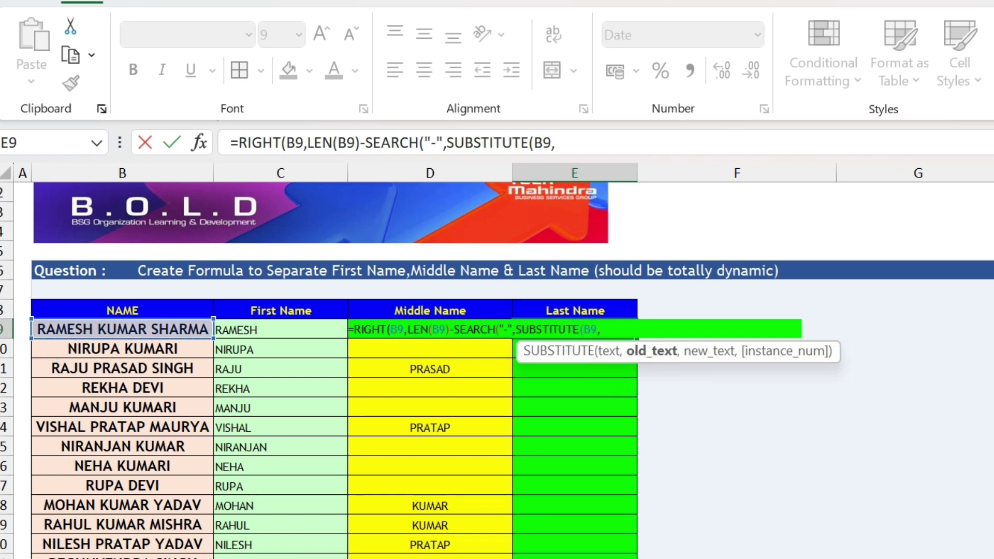
type("\" \",\"-")
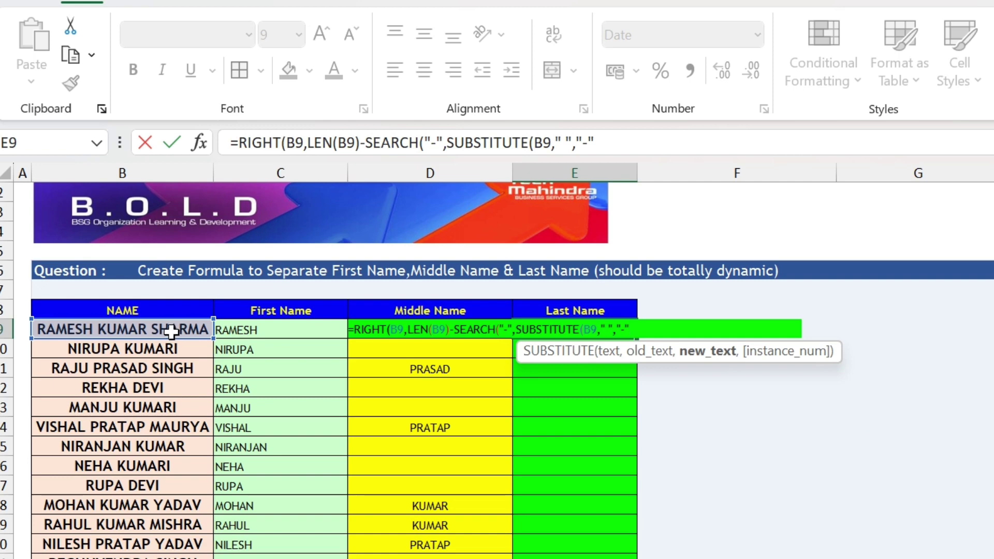
type(",")
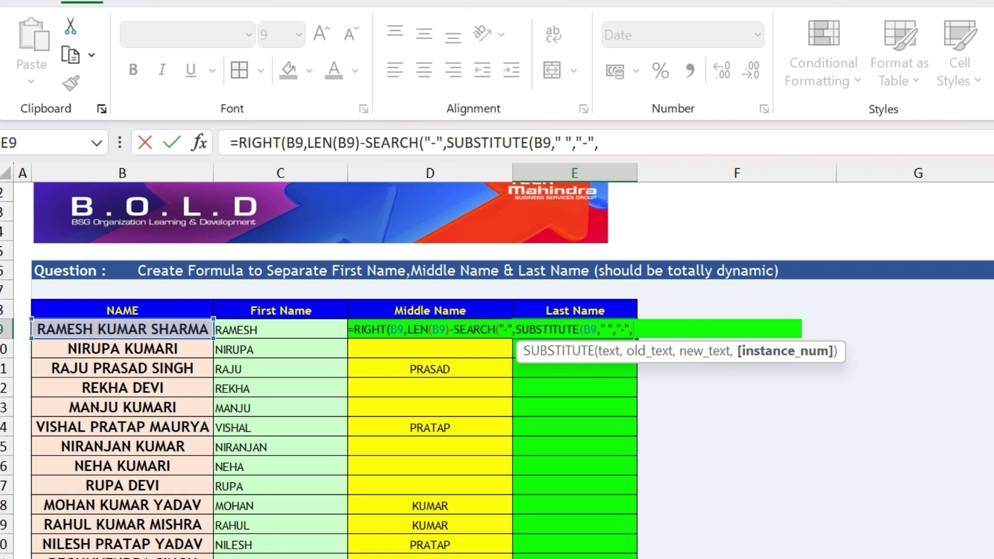
type("len")
key("Tab")
Dismiss the warning and continue the formula with LEN(B9)-LEN(.
key("Return")
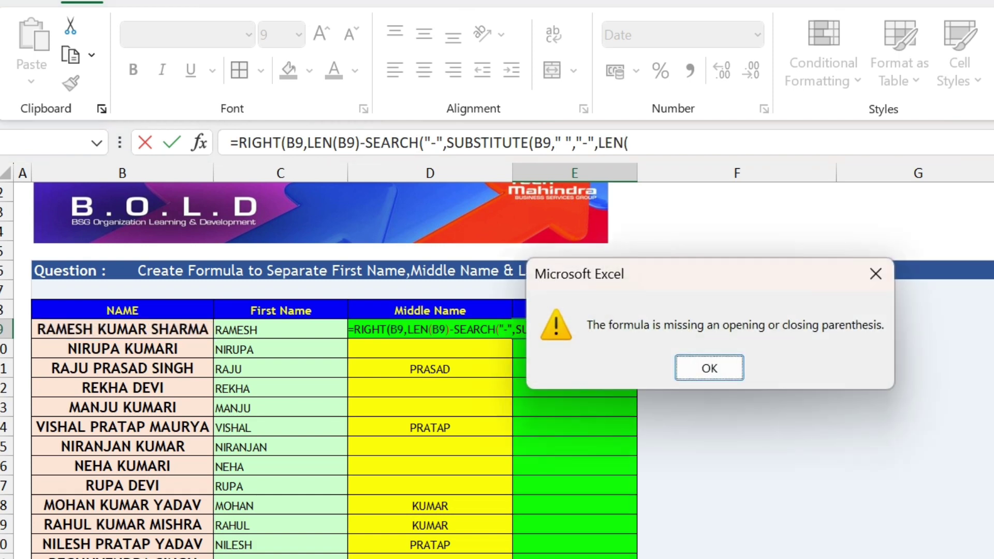
key("Return")
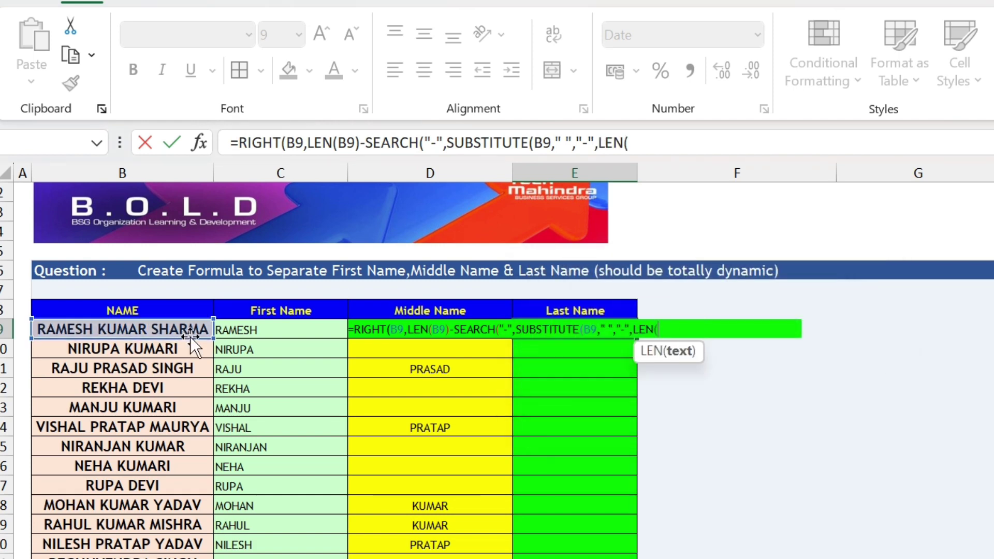
left_click(190, 335)
type(")-")
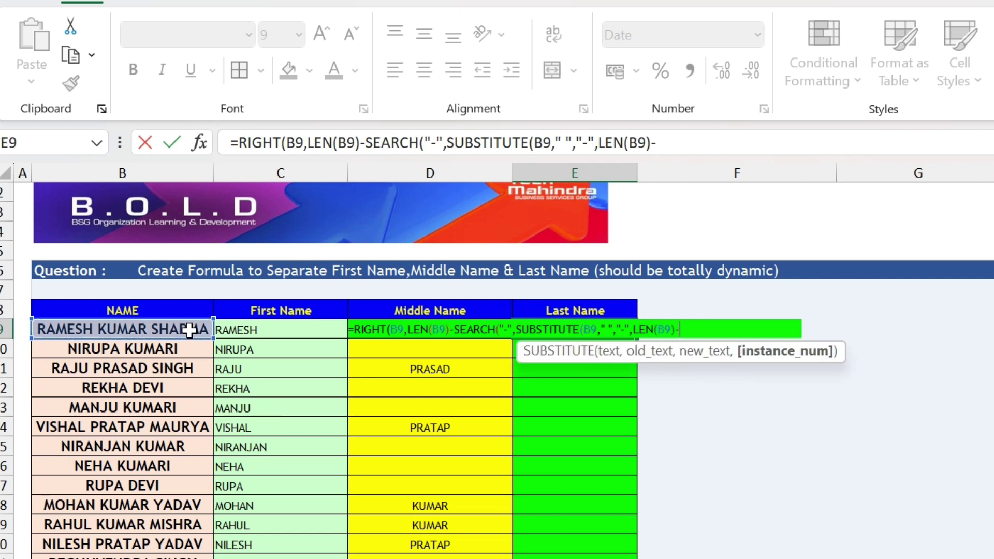
type("l")
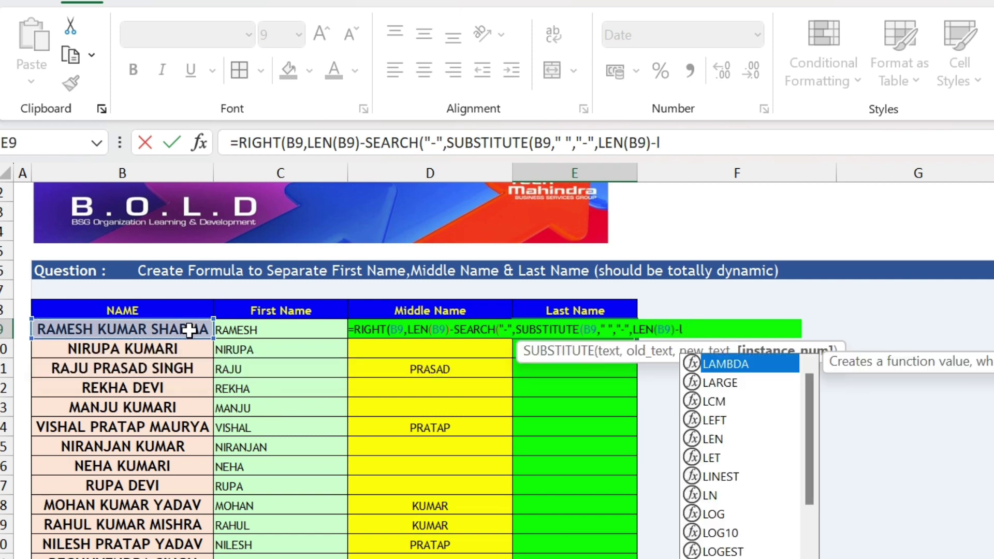
type("e")
key("Tab")
Finish with SUBSTITUTE(B9," ","")), enter it with the correction, and fill down column E.
type("su")
key("Tab")
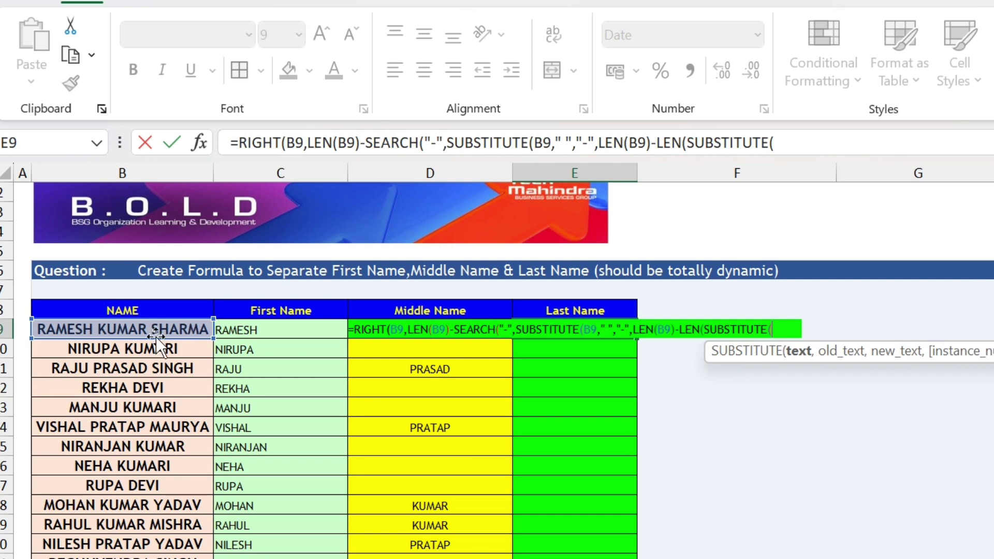
left_click(158, 325)
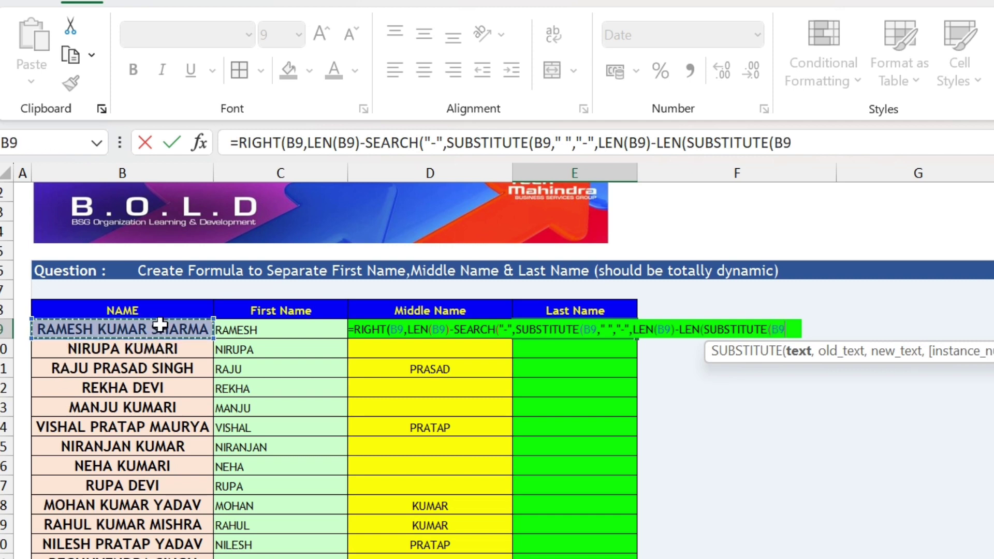
type(",\" \",")
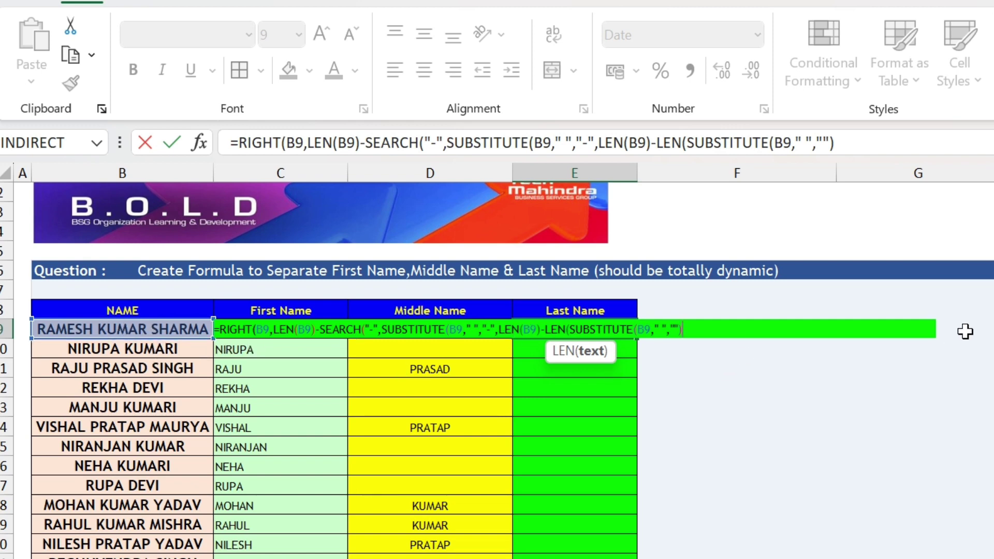
type(")")
key("Return")
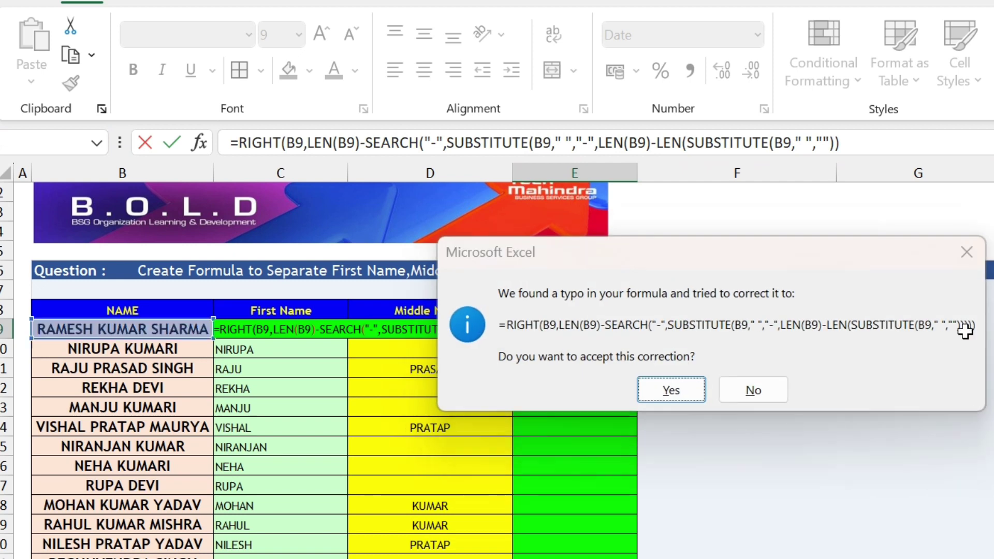
key("Return")
left_click(626, 331)
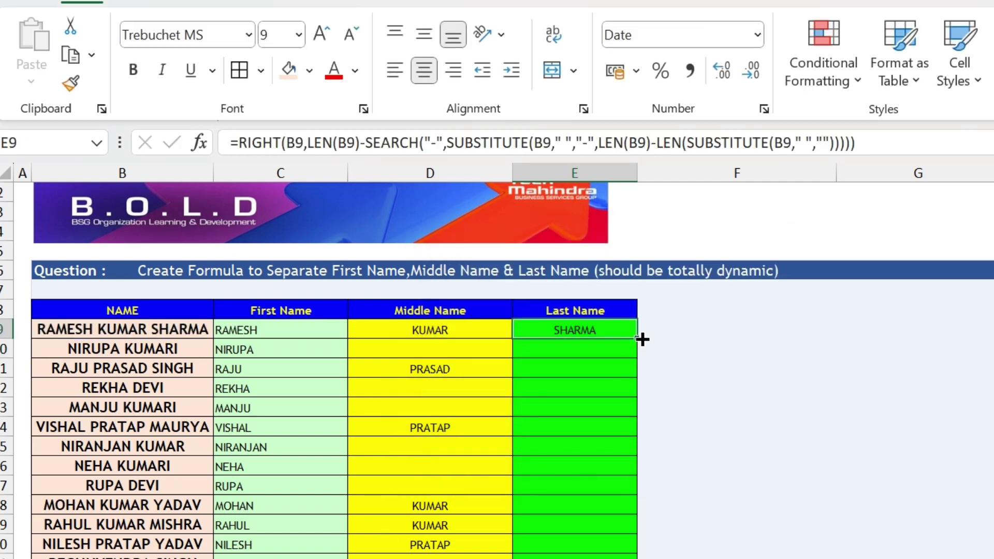
mouse_move(636, 338)
left_mouse_down()
mouse_move(636, 558)
mouse_move(628, 554)
left_mouse_up()
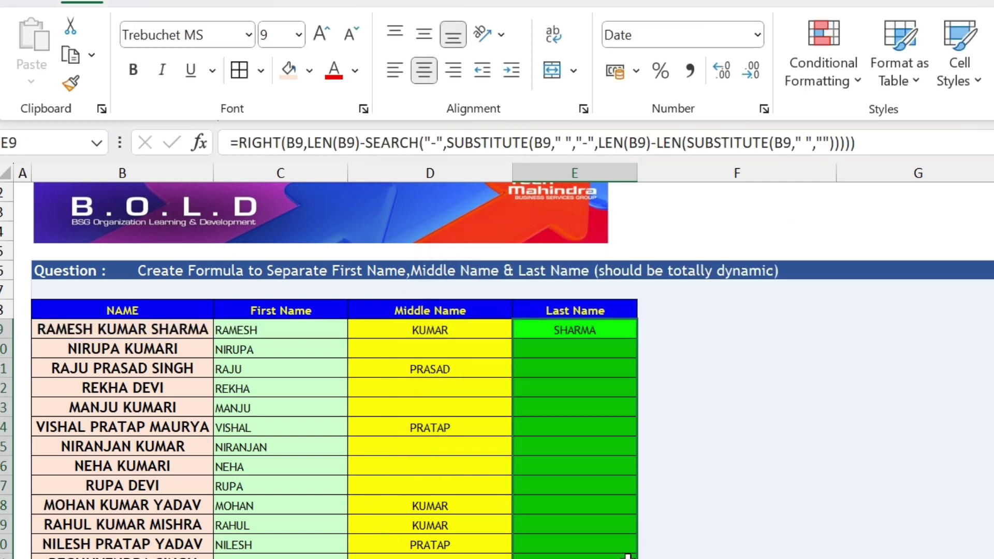
left_click(591, 334)
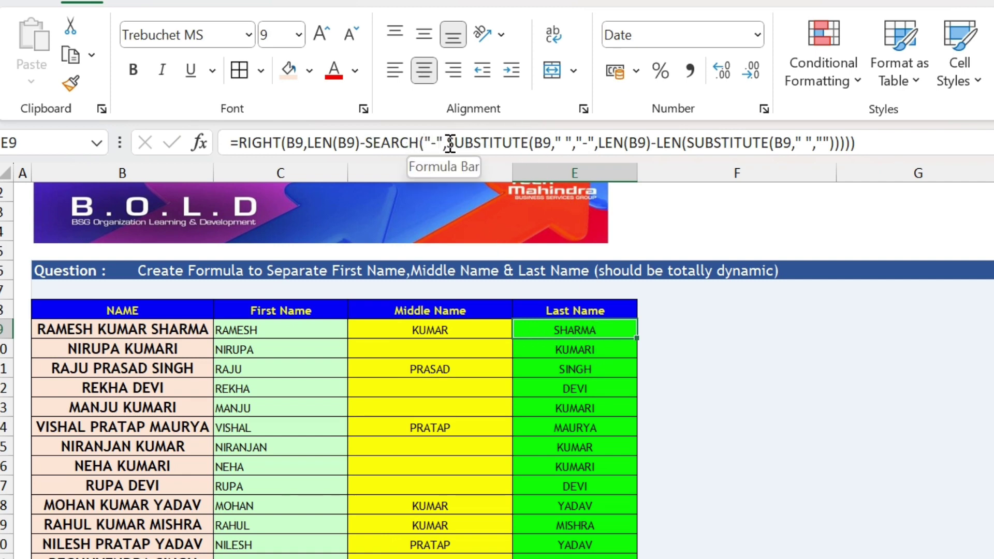
left_click_drag(447, 142, 846, 176)
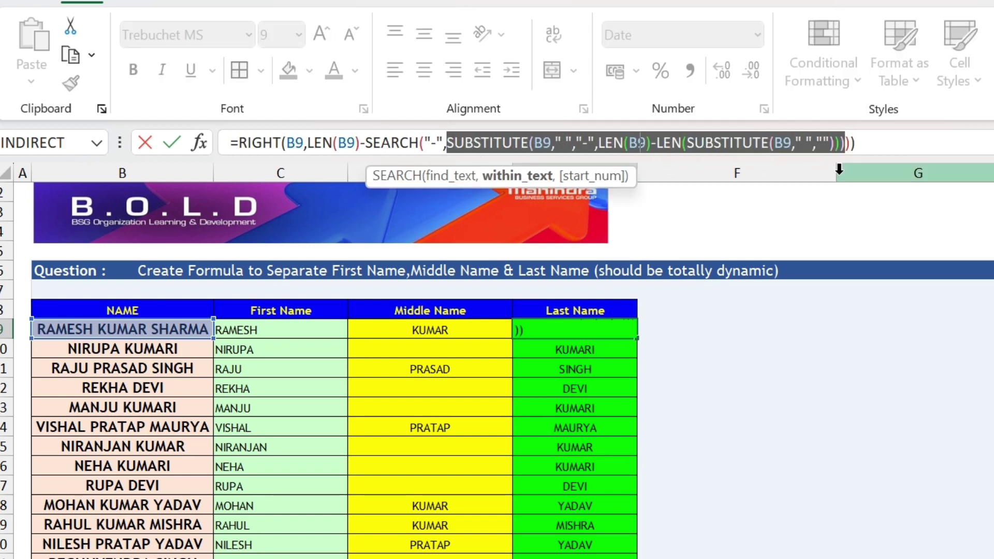
key("F9")
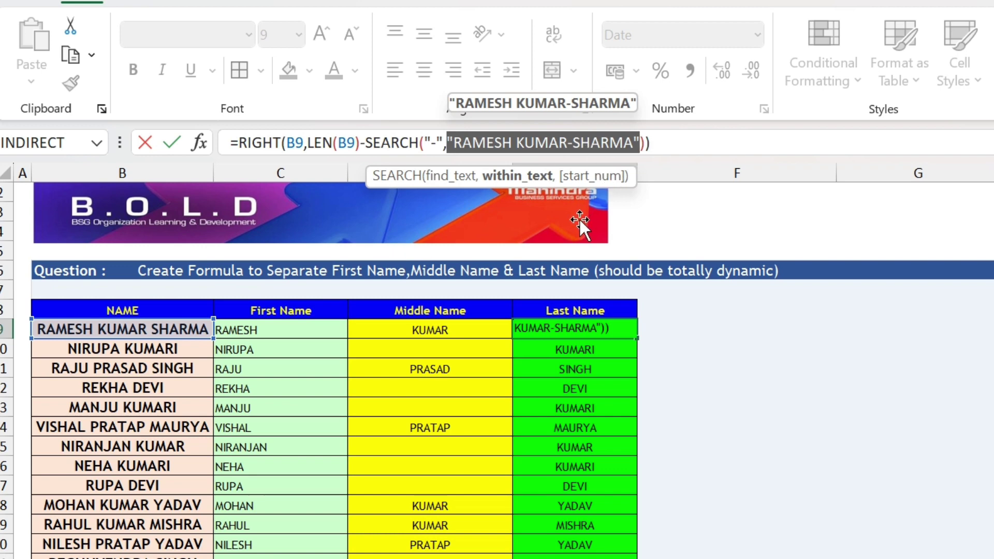
key("ctrl+z")
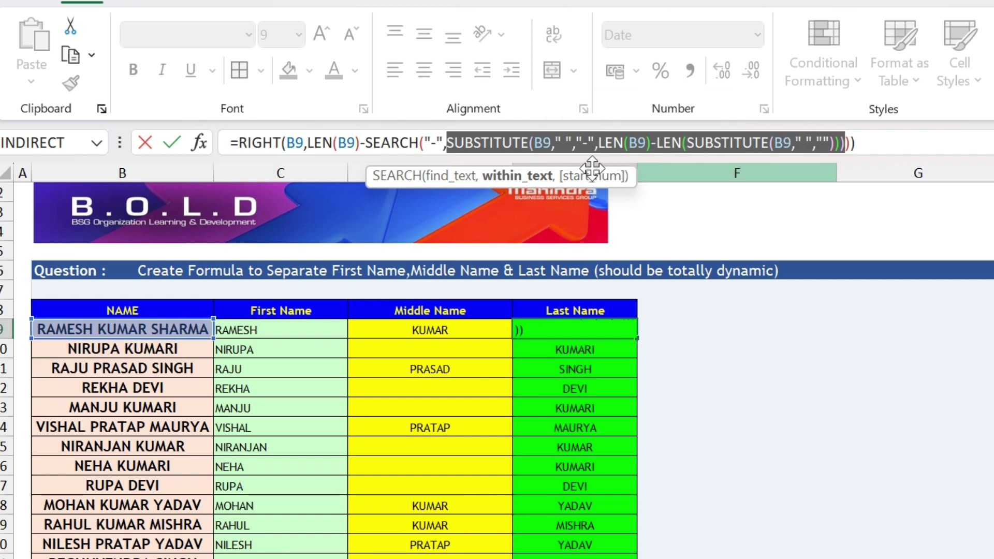
key("F9")
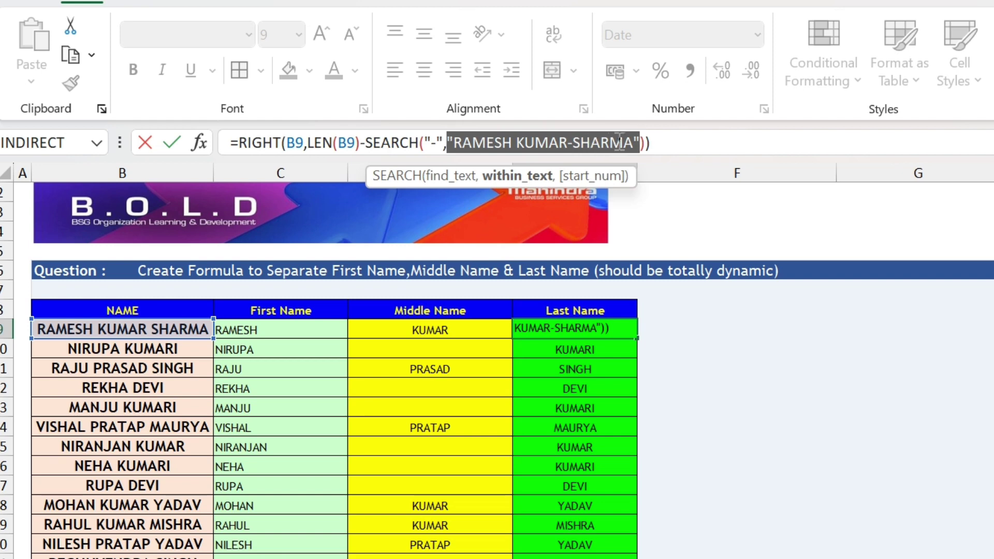
key("Escape")
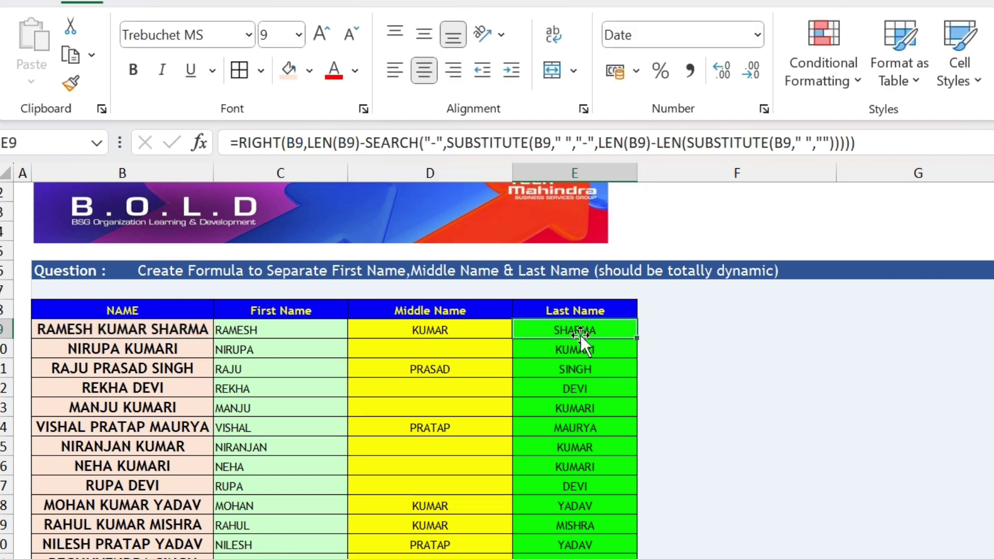
left_click(582, 345)
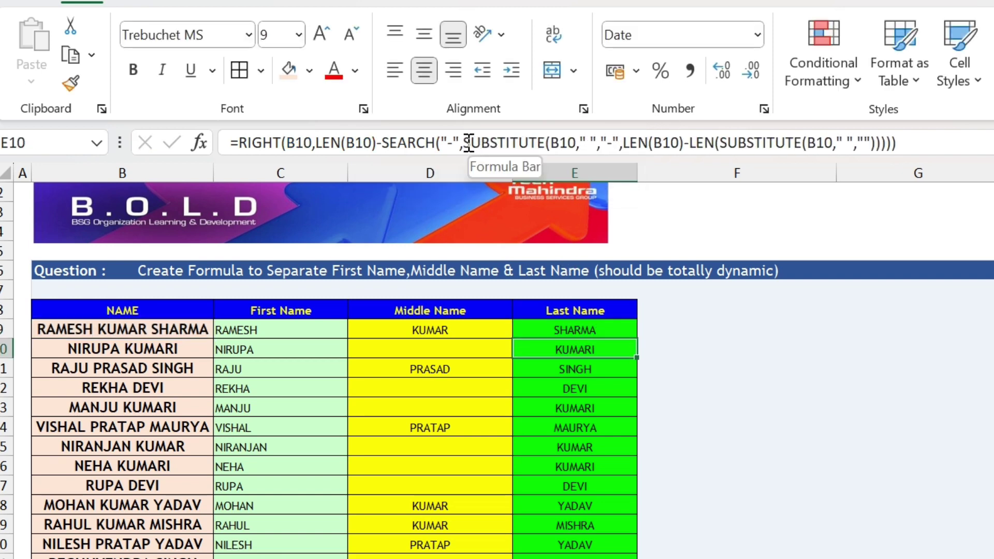
left_click_drag(462, 143, 888, 173)
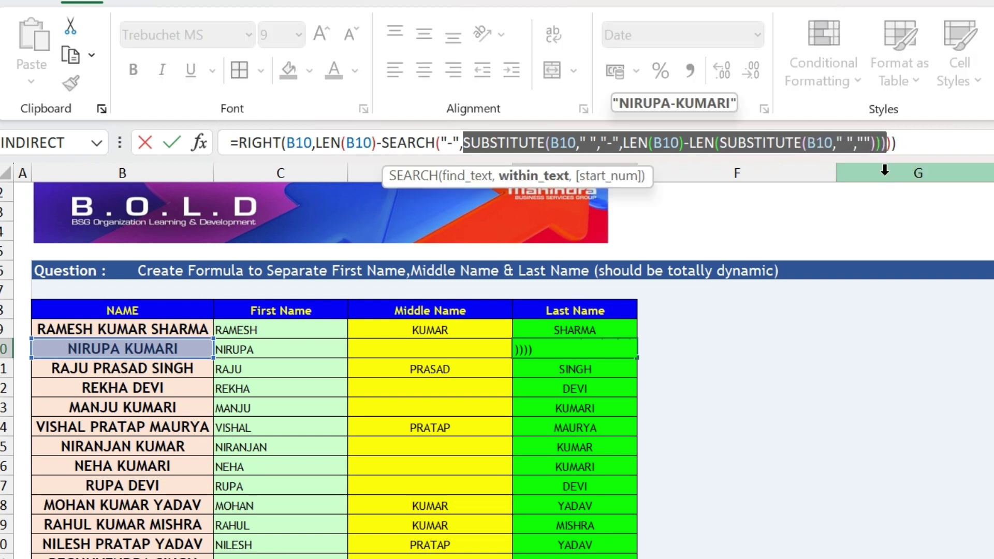
key("F9")
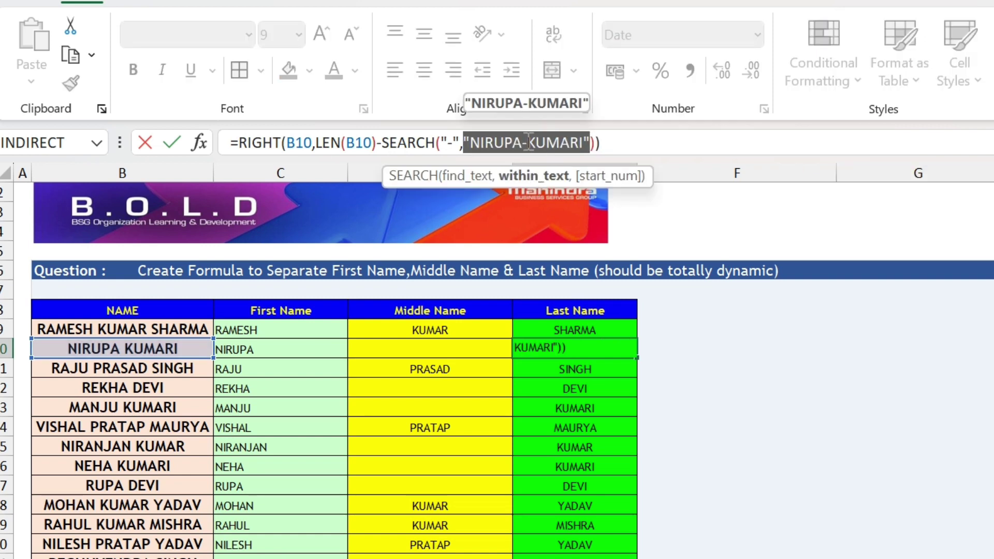
key("Escape")
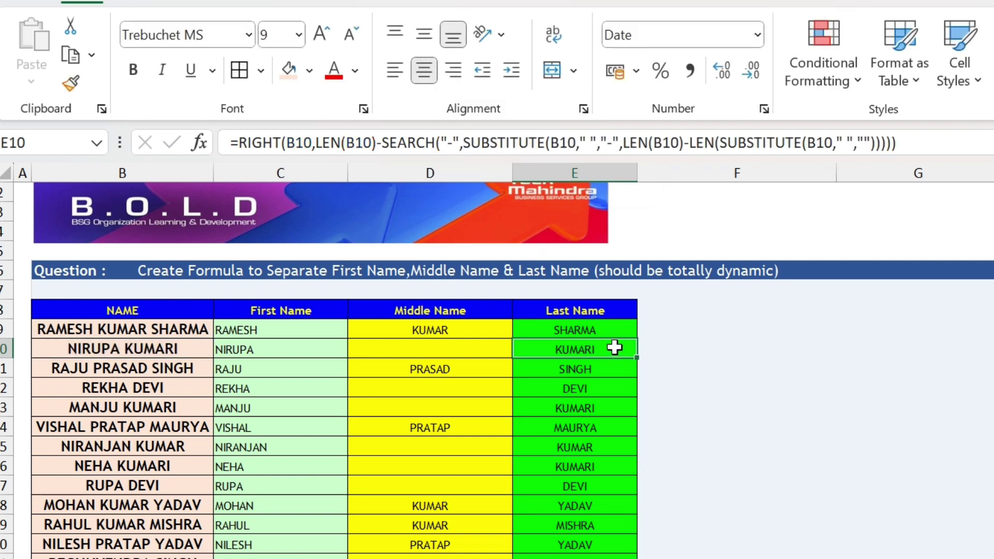
scroll(582, 408, "down", 3)
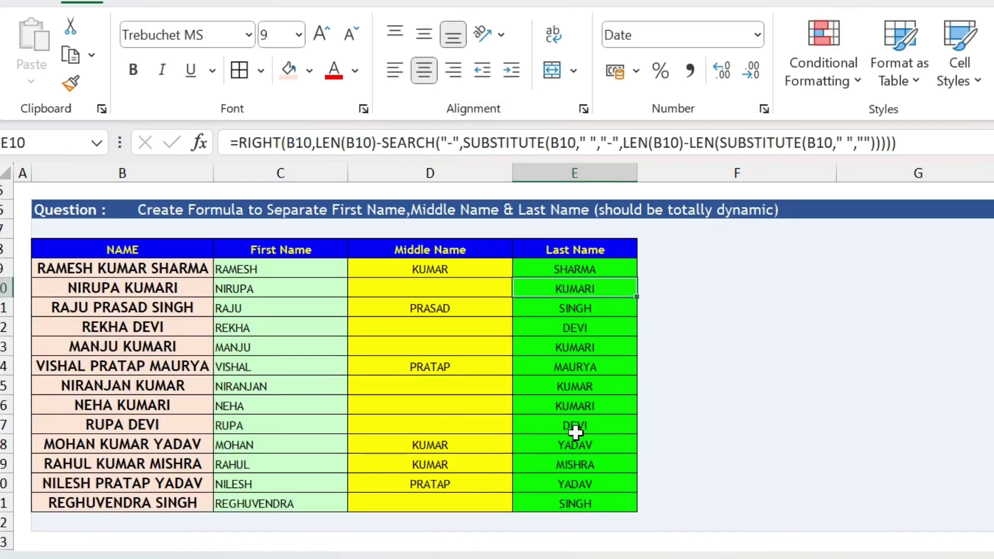
scroll(577, 432, "up", 4)
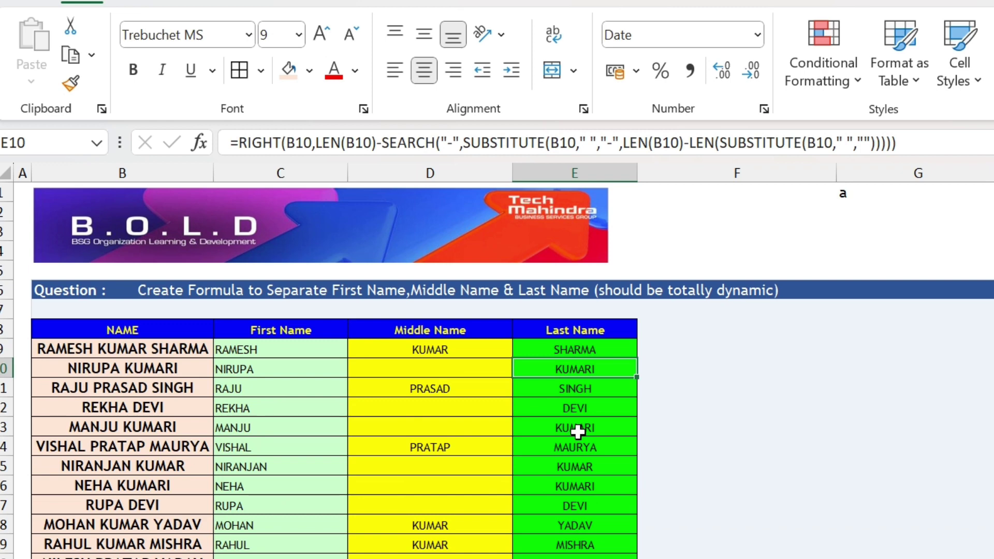